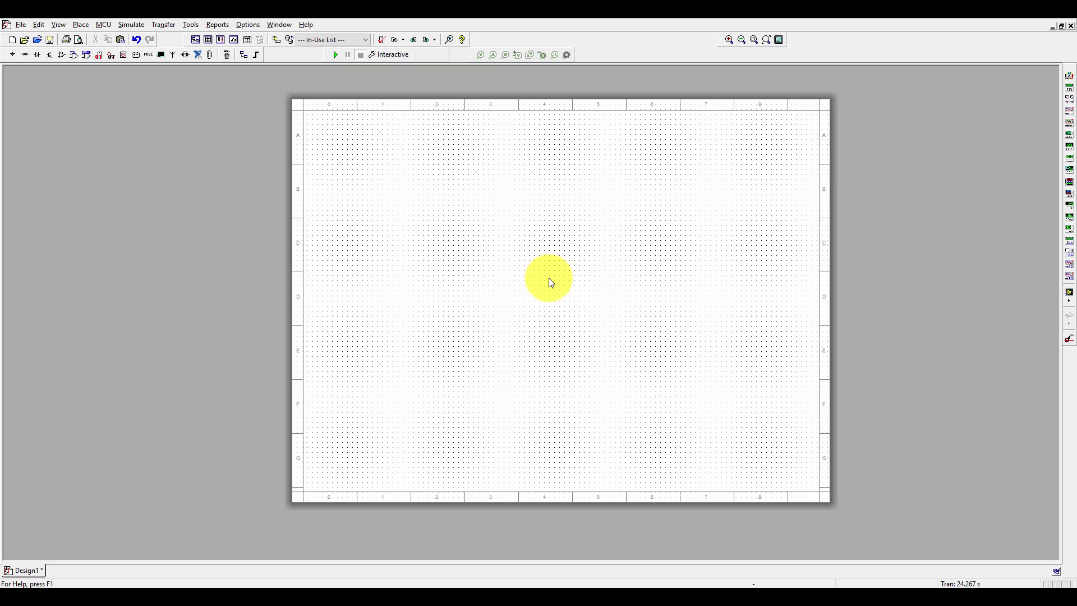
# Search all component groups in the analog component picker for '555'
pyautogui.click(65, 55)
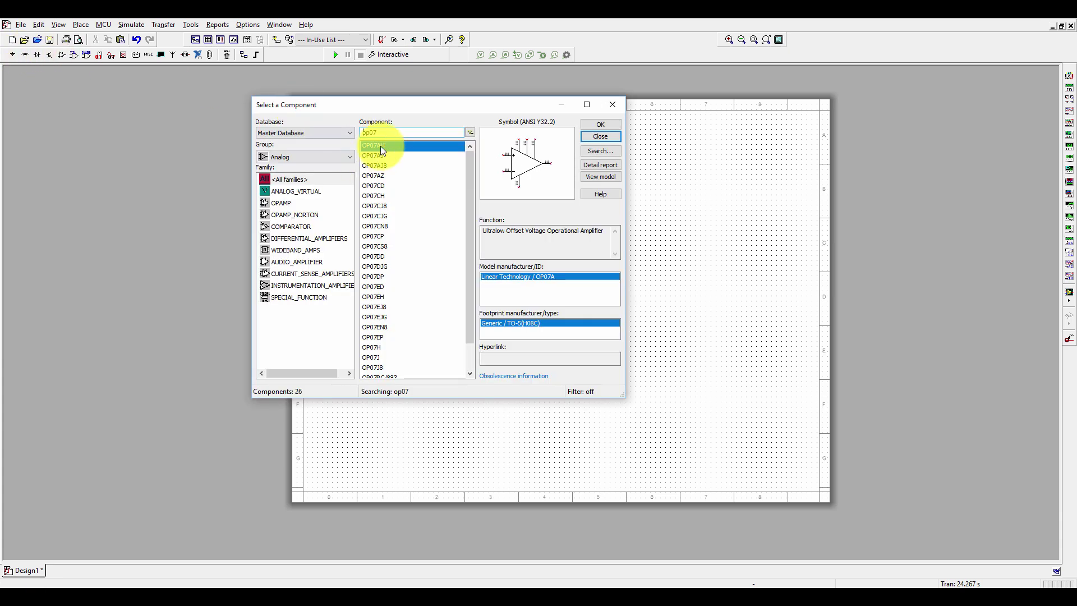
pyautogui.doubleClick(388, 132)
pyautogui.write('5')
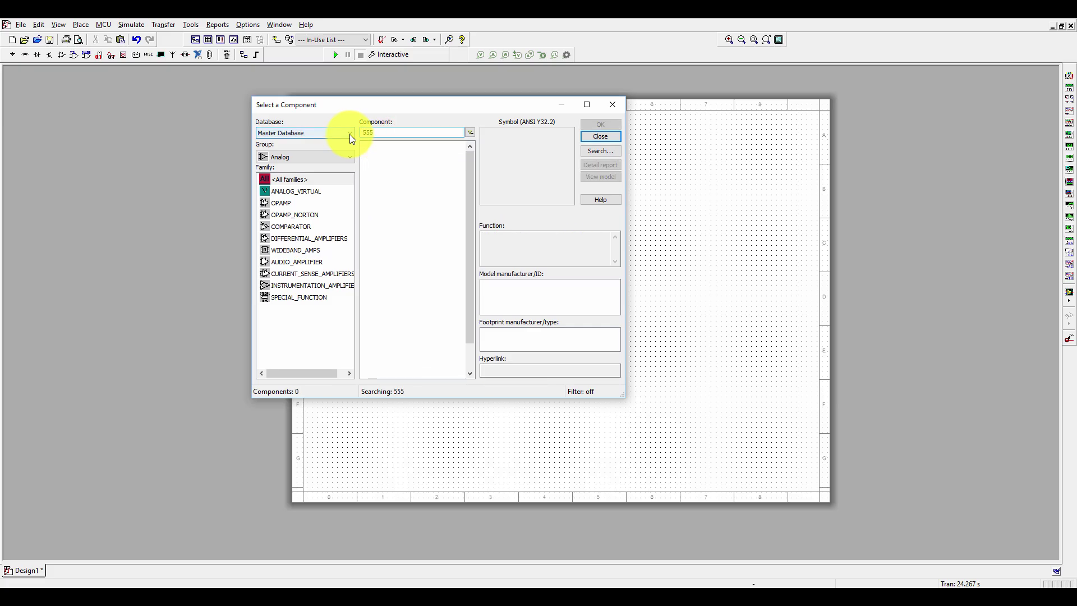
pyautogui.write('5')
pyautogui.press('BackSpace')
pyautogui.press('BackSpace')
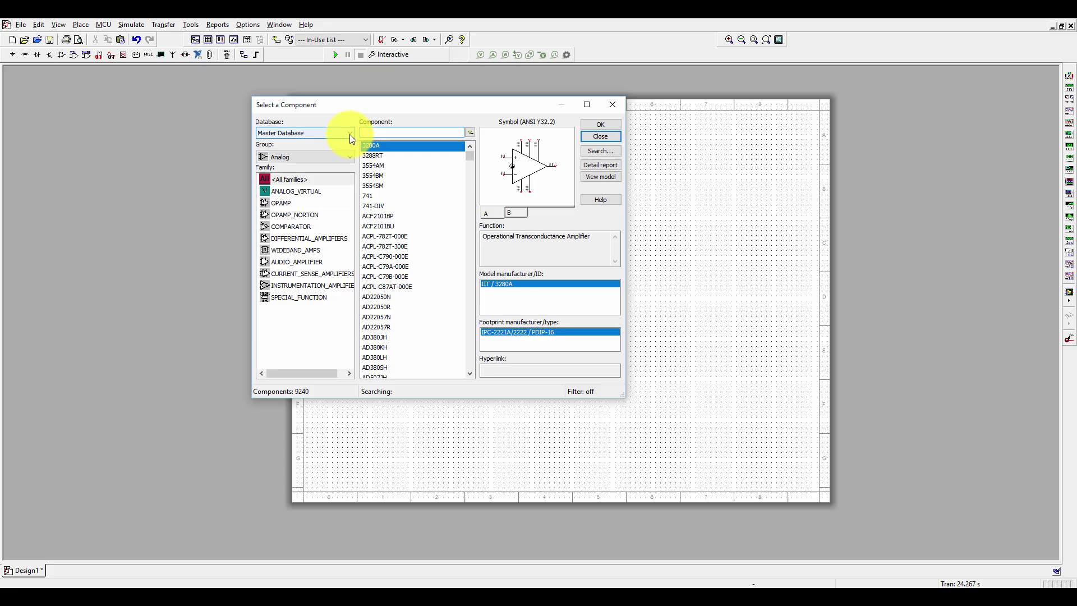
pyautogui.write('lm5')
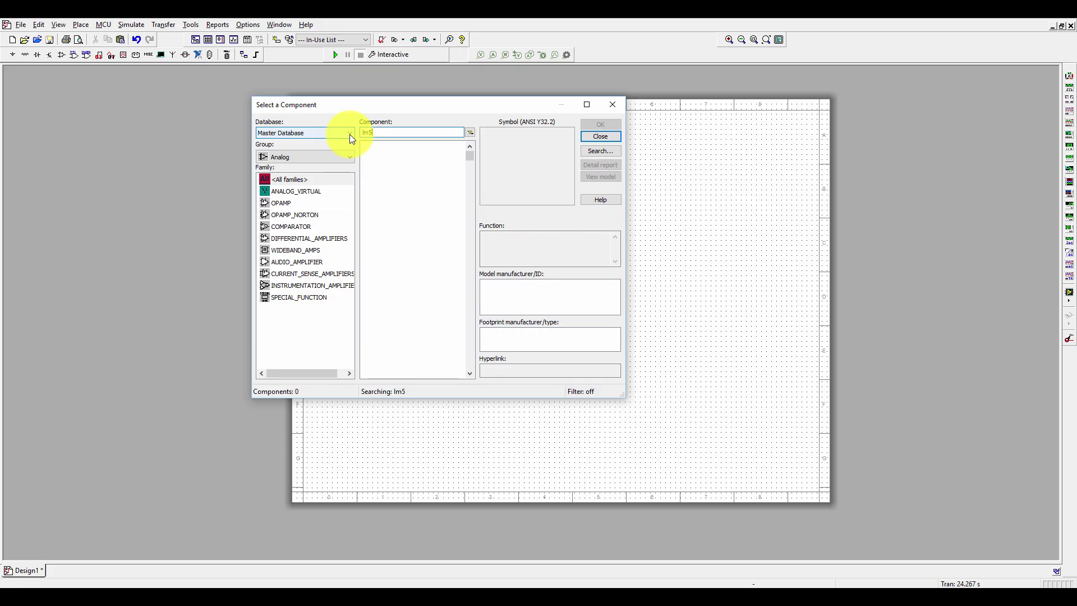
pyautogui.press('BackSpace')
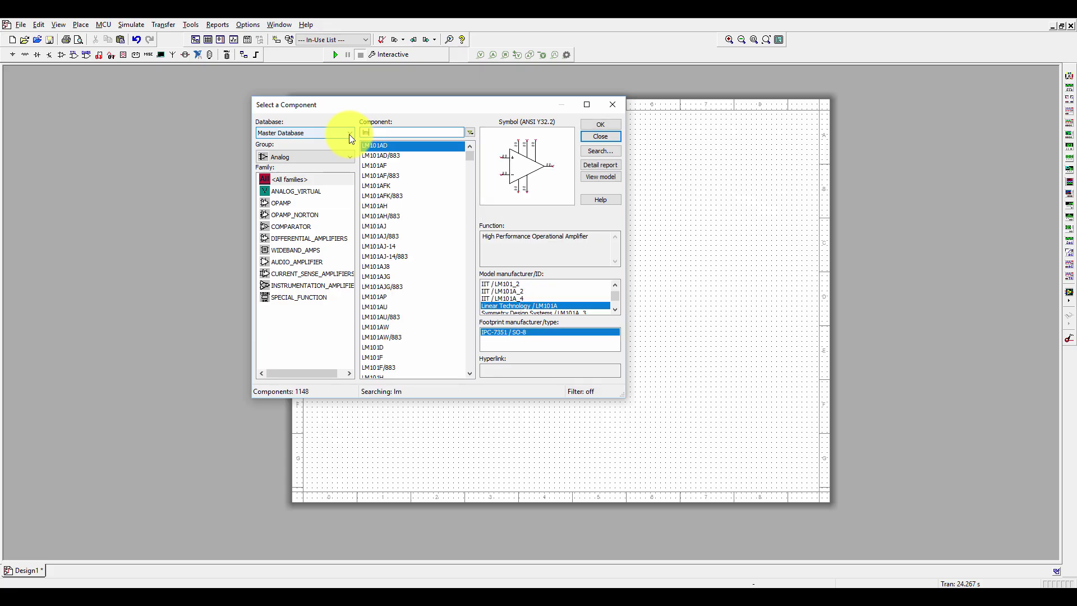
pyautogui.click(339, 156)
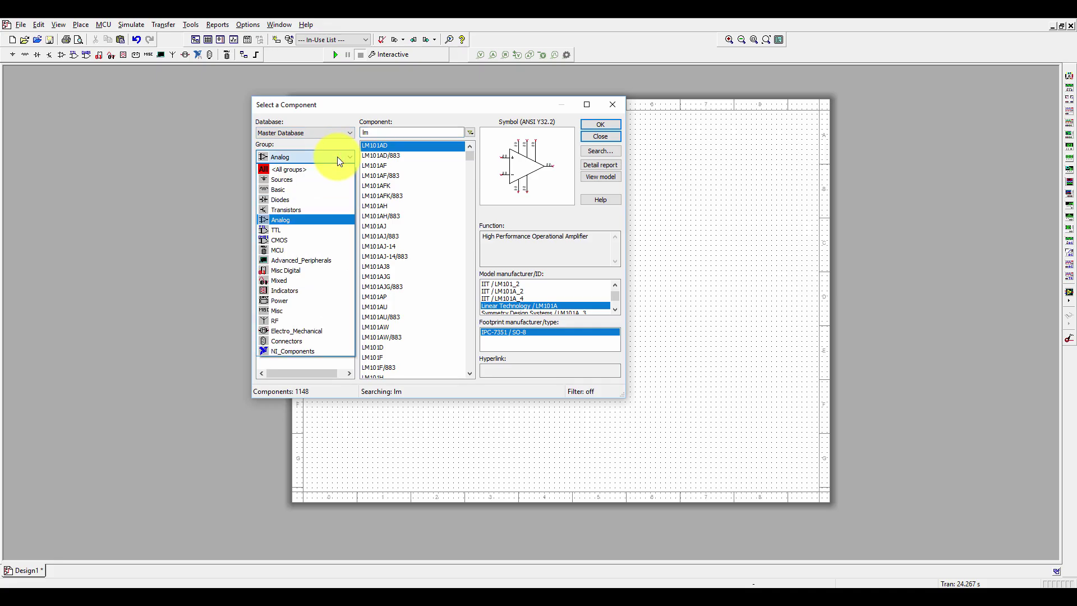
pyautogui.click(300, 170)
pyautogui.click(418, 132)
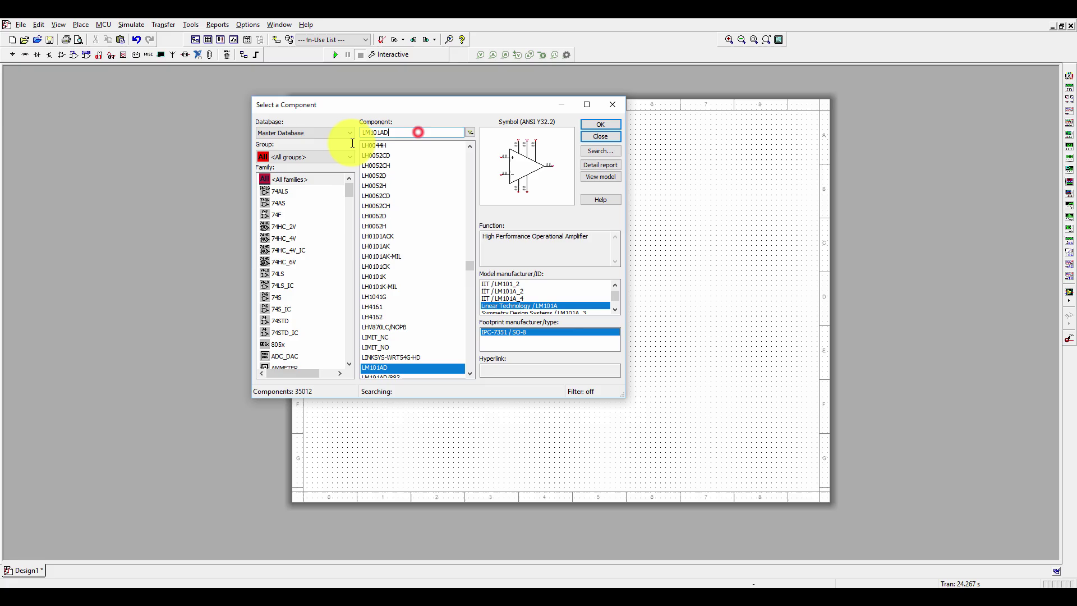
pyautogui.write('555')
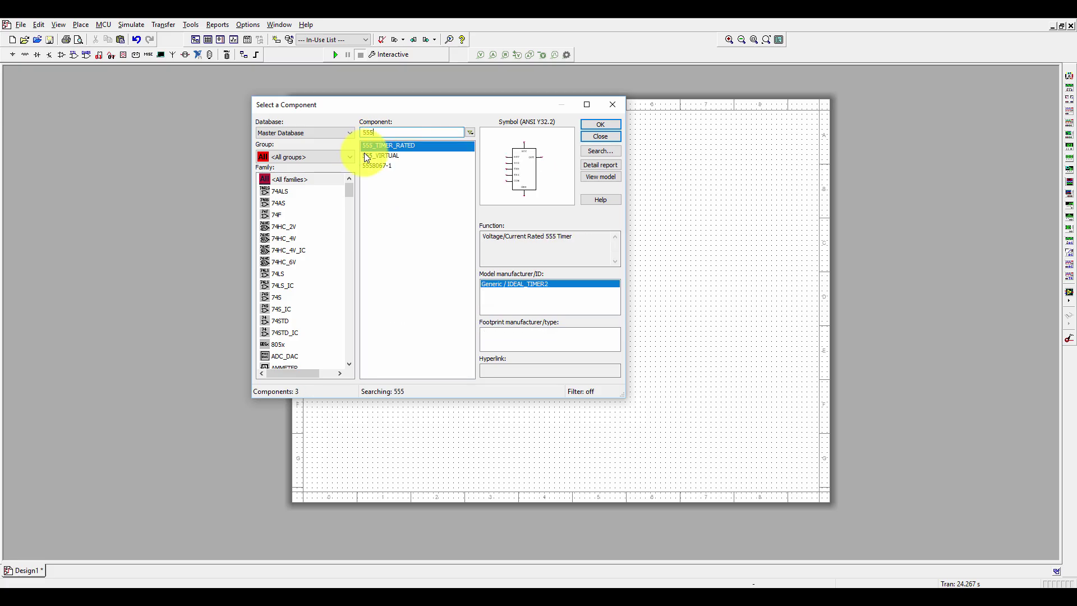
# Compare the 555 parts, then place 555_TIMER_RATED on the sheet as U1
pyautogui.click(390, 156)
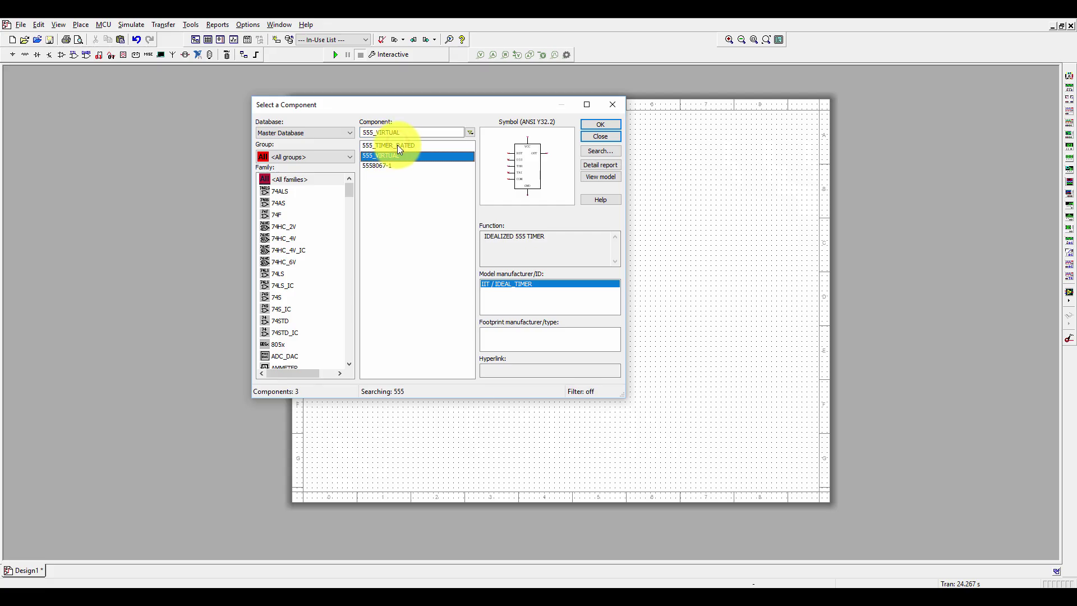
pyautogui.click(397, 145)
pyautogui.click(396, 168)
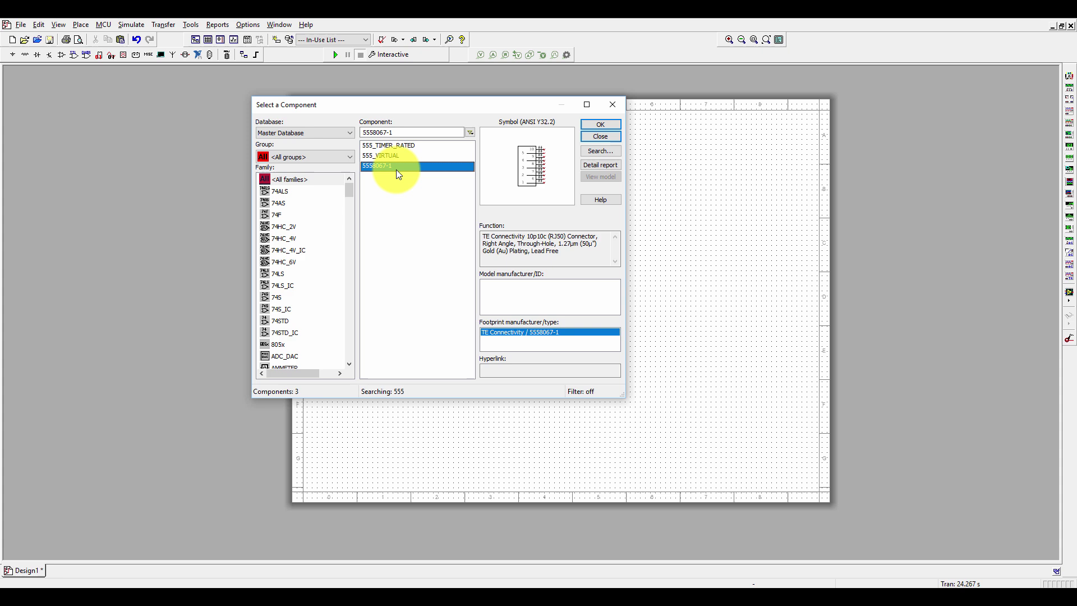
pyautogui.click(396, 156)
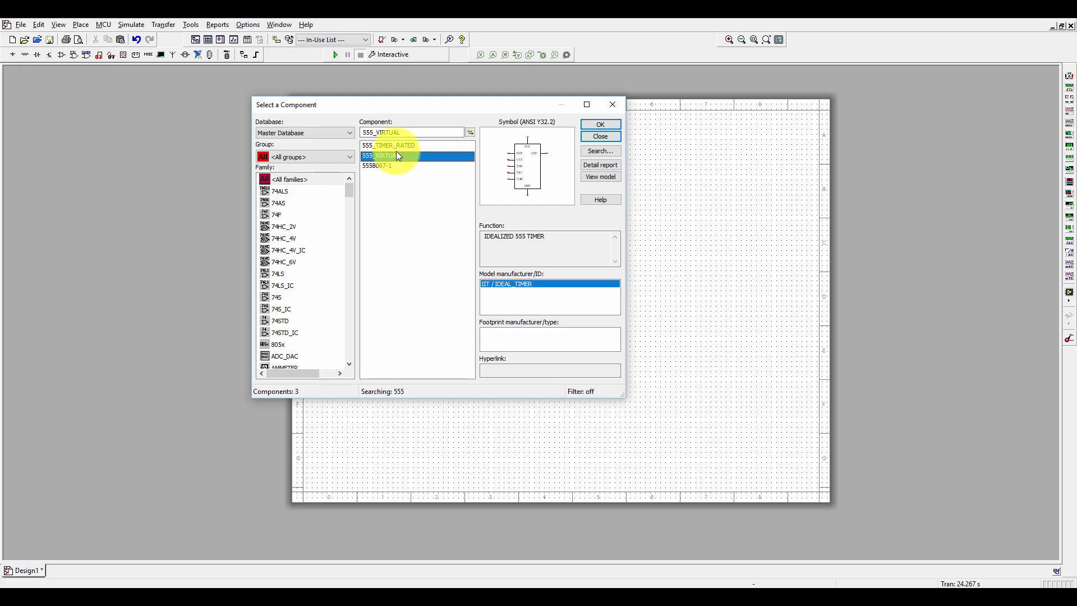
pyautogui.click(396, 147)
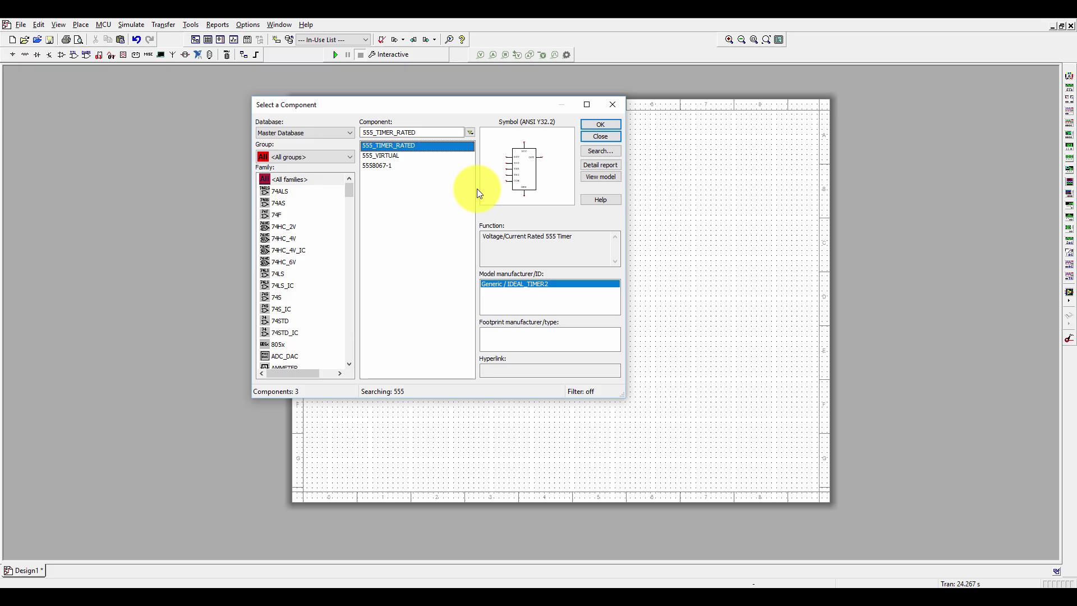
pyautogui.click(591, 123)
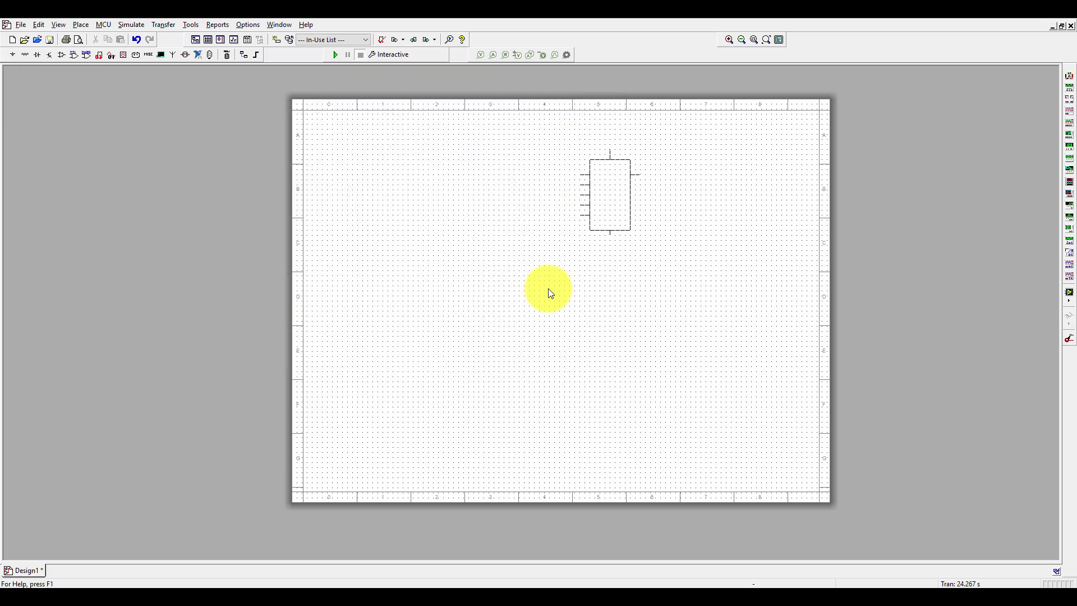
pyautogui.click(520, 303)
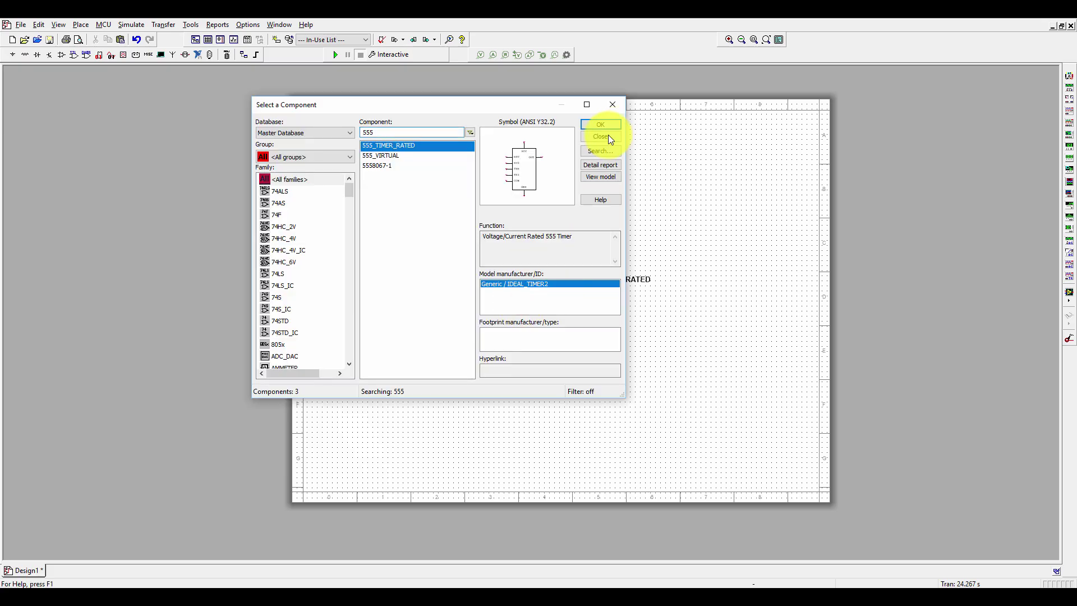
# Place a 1kΩ resistor R1 to the left of the timer
pyautogui.click(607, 136)
pyautogui.scroll(5, 547, 280)
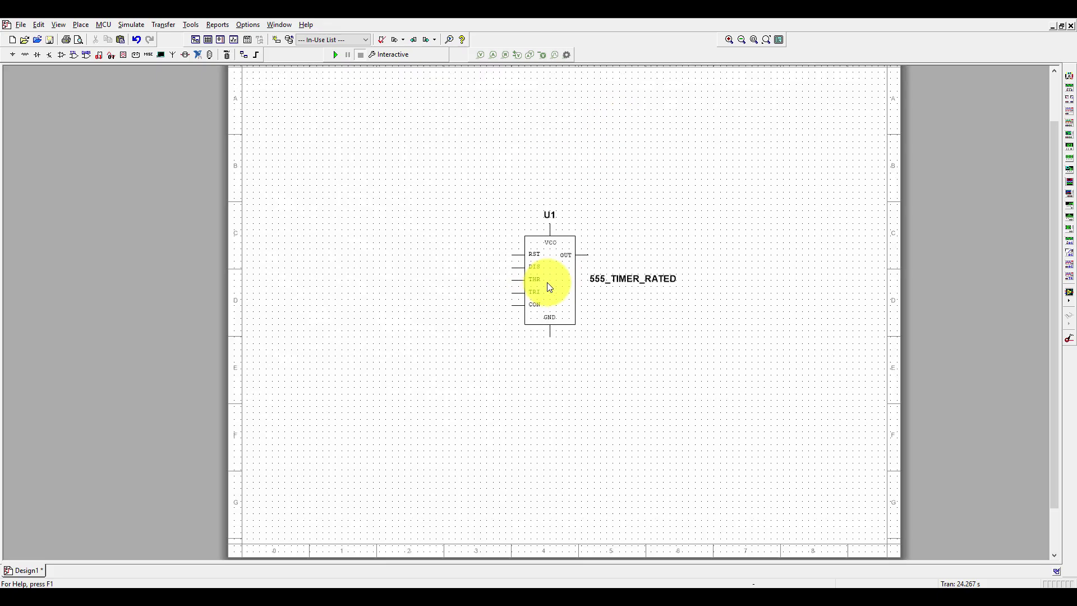
pyautogui.scroll(2, 550, 287)
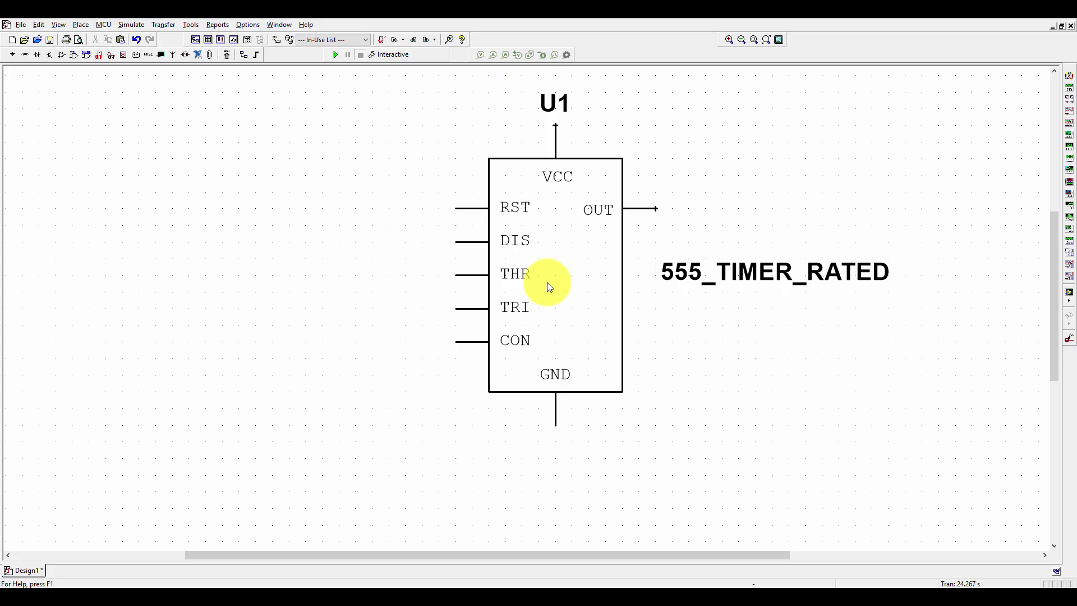
pyautogui.scroll(-3, 547, 282)
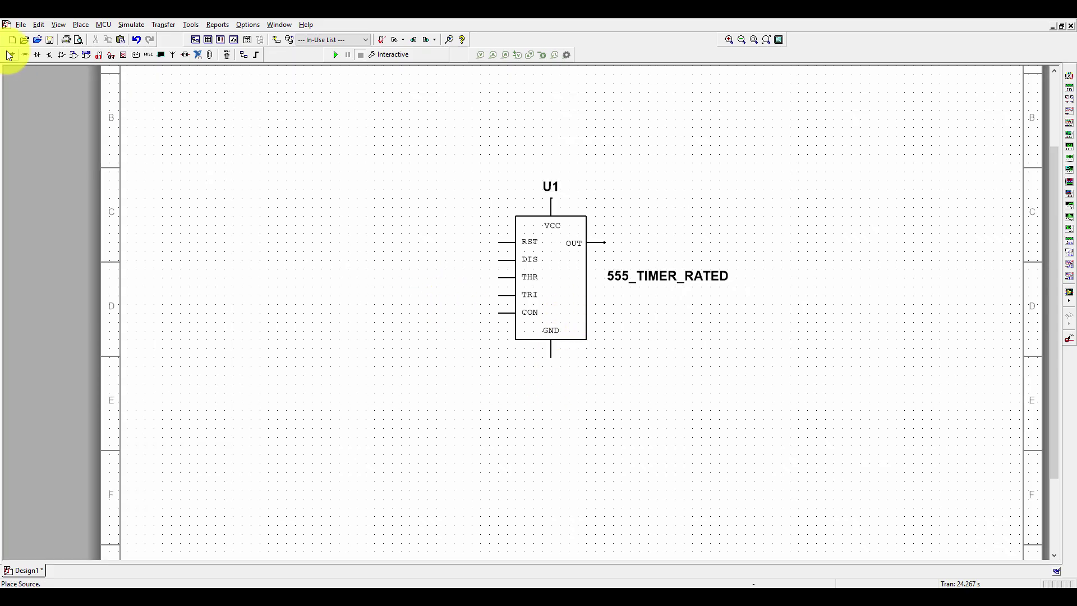
pyautogui.click(25, 55)
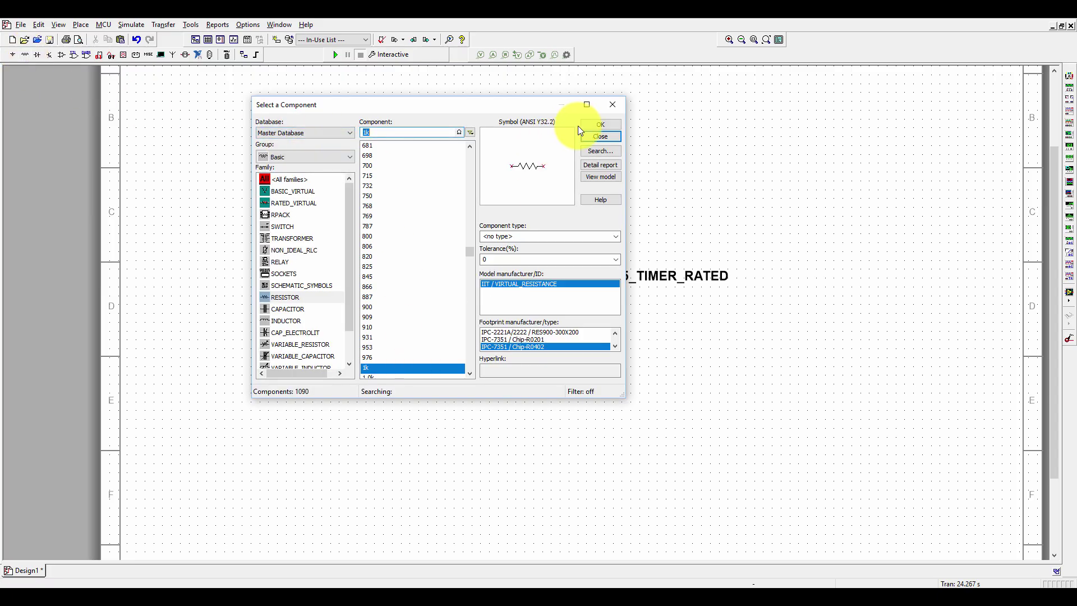
pyautogui.click(598, 124)
pyautogui.click(340, 294)
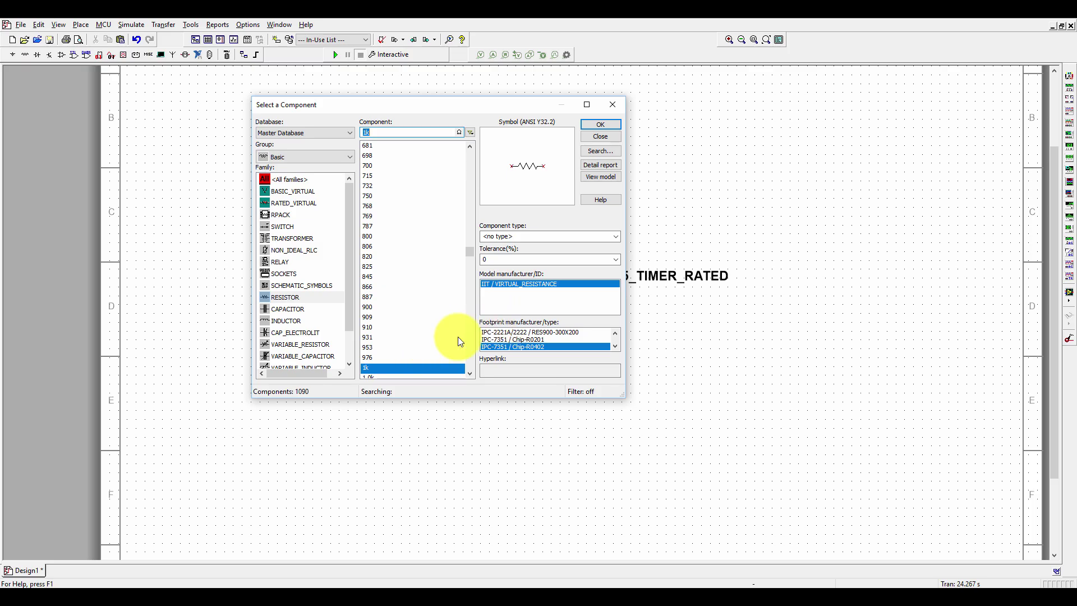
# Place a 1µF capacitor C1 above the resistor
pyautogui.click(293, 311)
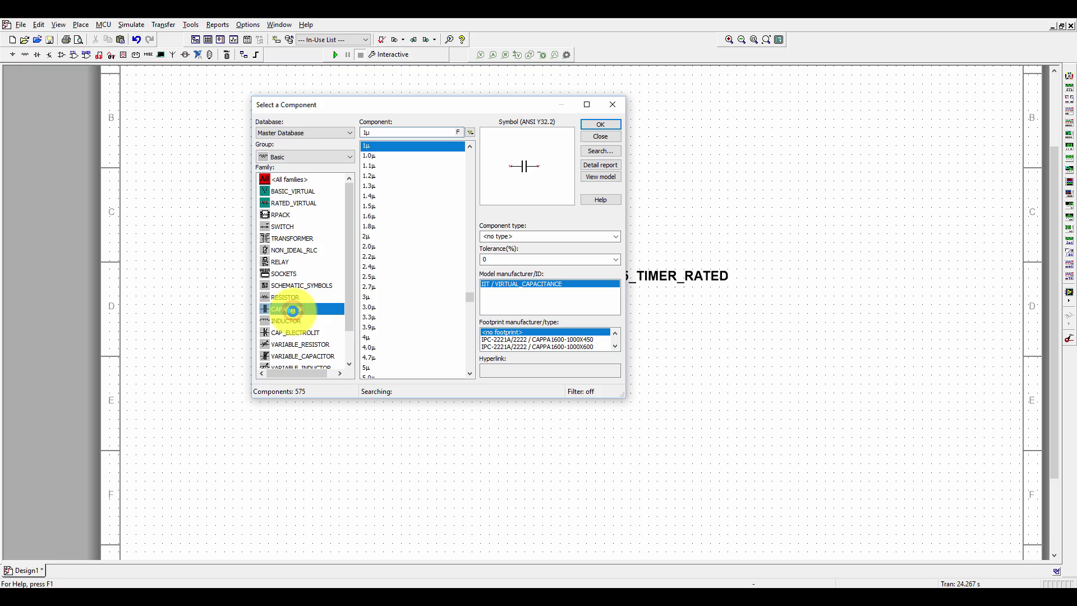
pyautogui.click(602, 126)
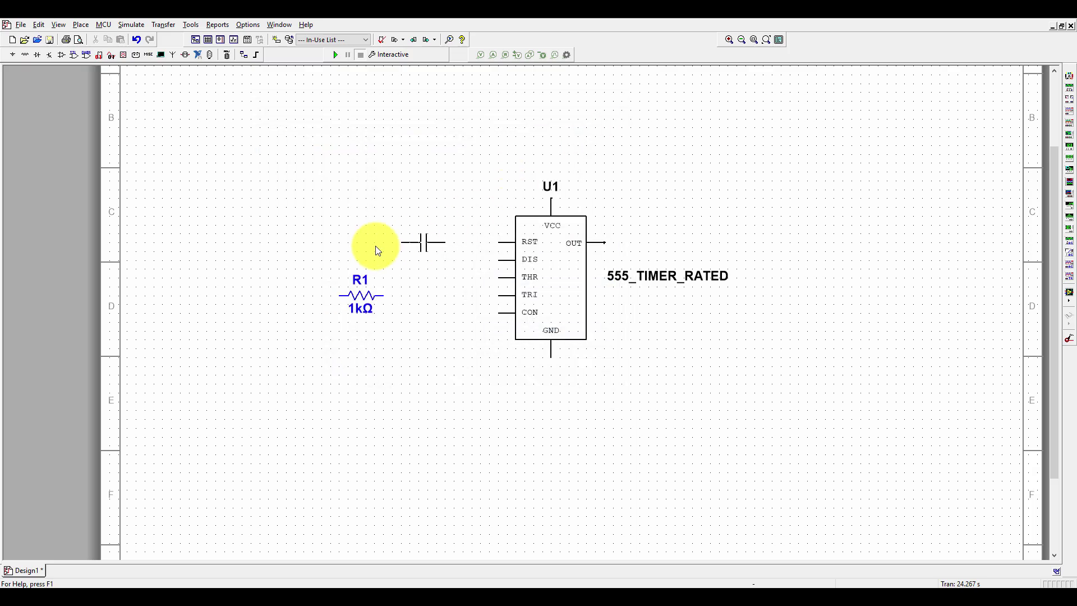
pyautogui.click(353, 234)
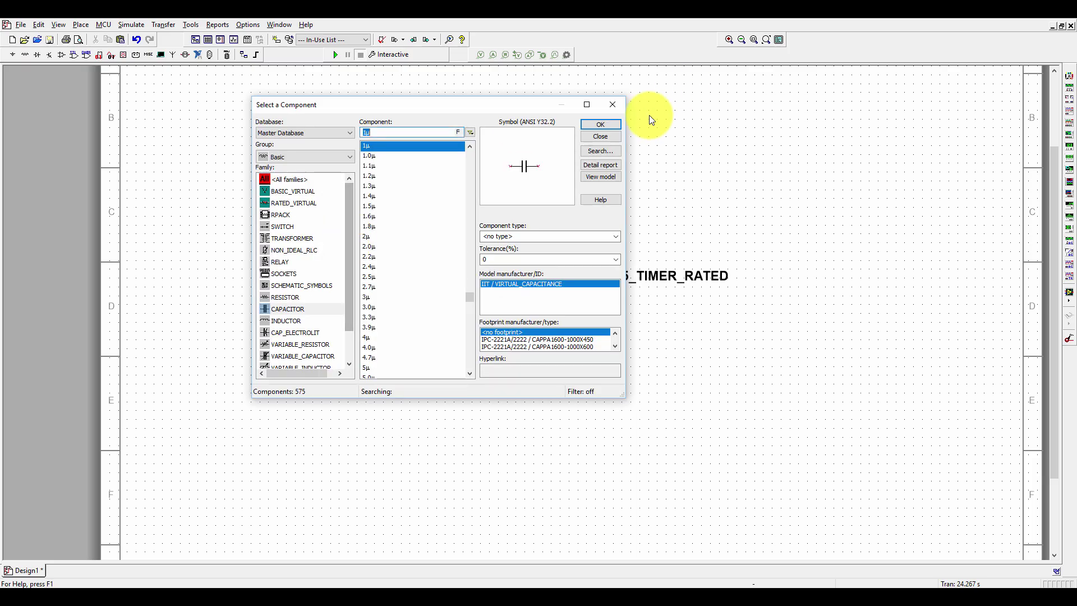
pyautogui.click(600, 136)
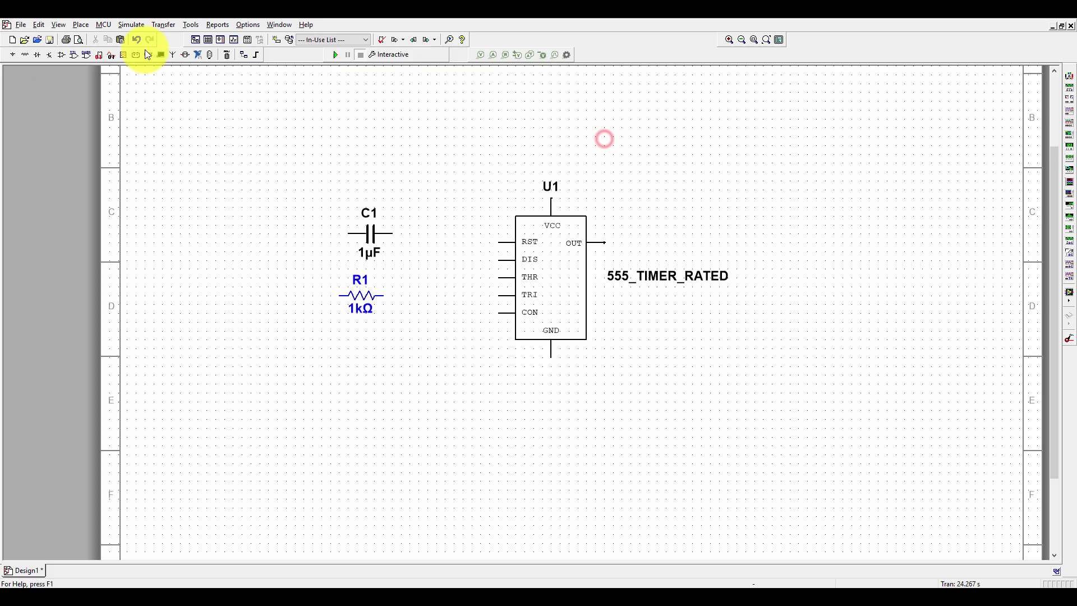
# Place a ground symbol from the power sources group onto the schematic
pyautogui.click(13, 54)
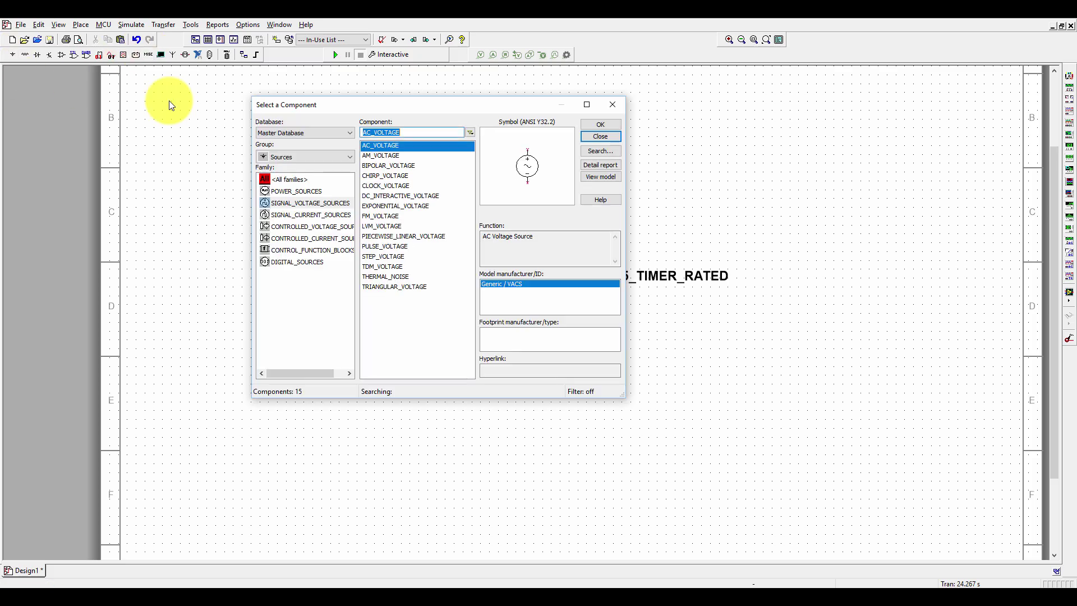
pyautogui.click(305, 192)
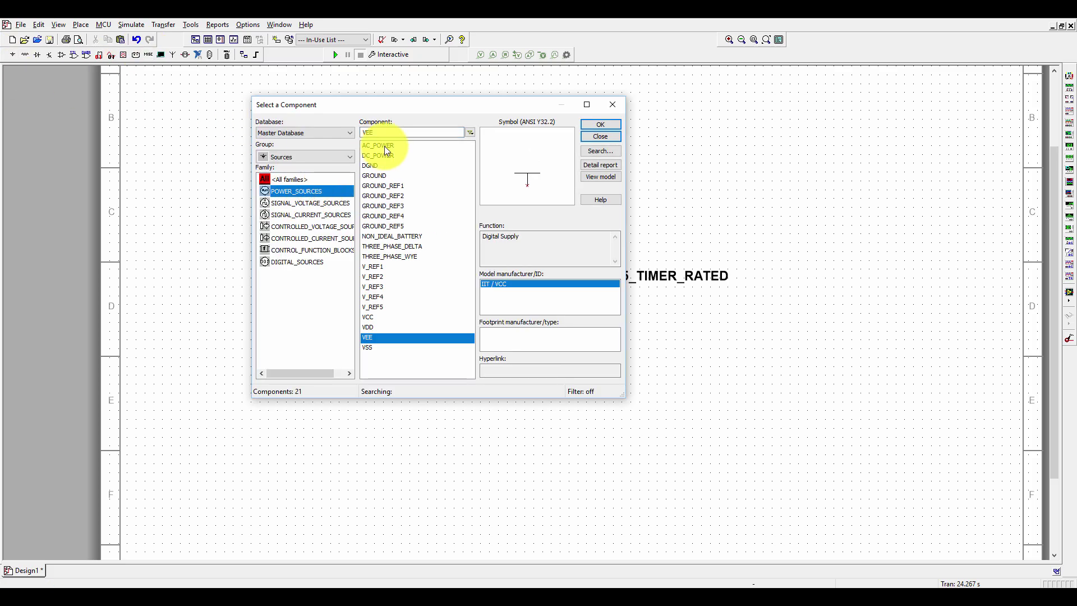
pyautogui.click(383, 178)
pyautogui.click(599, 121)
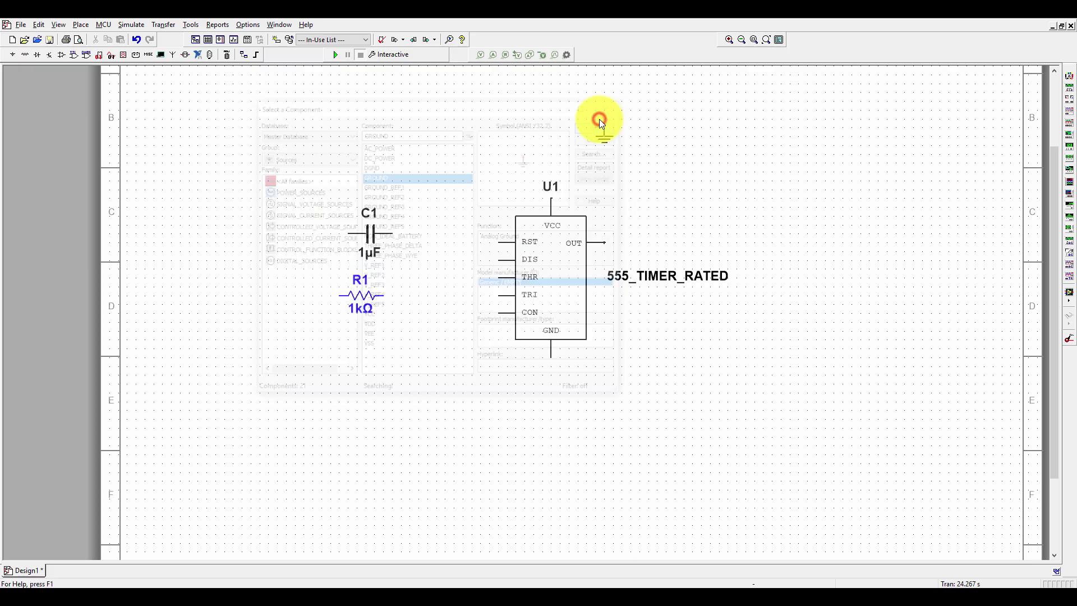
pyautogui.click(405, 426)
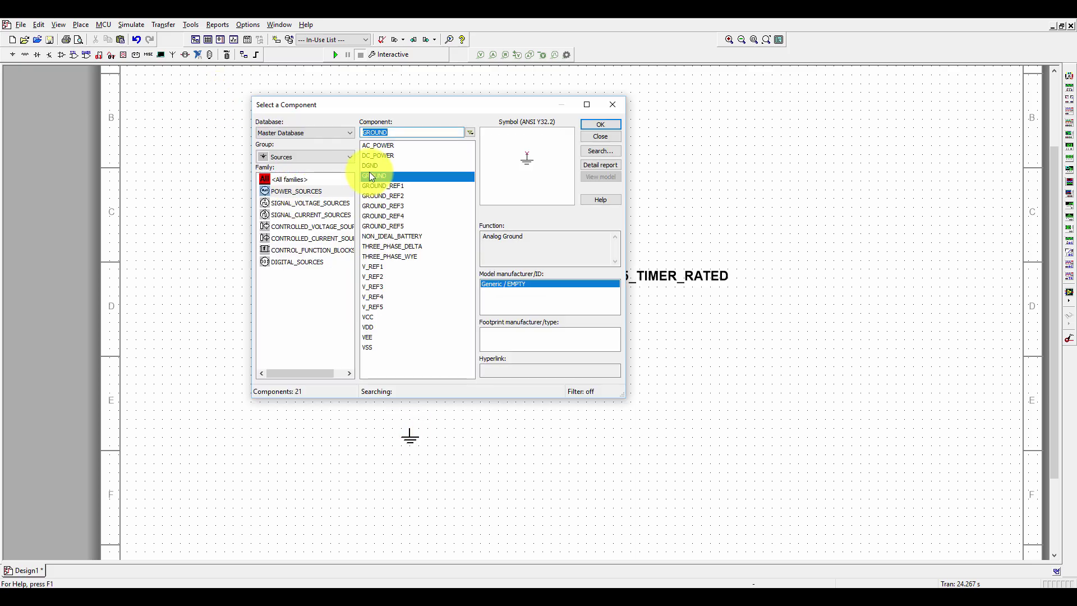
# Place a 5.0V VCC supply above U1
pyautogui.click(368, 318)
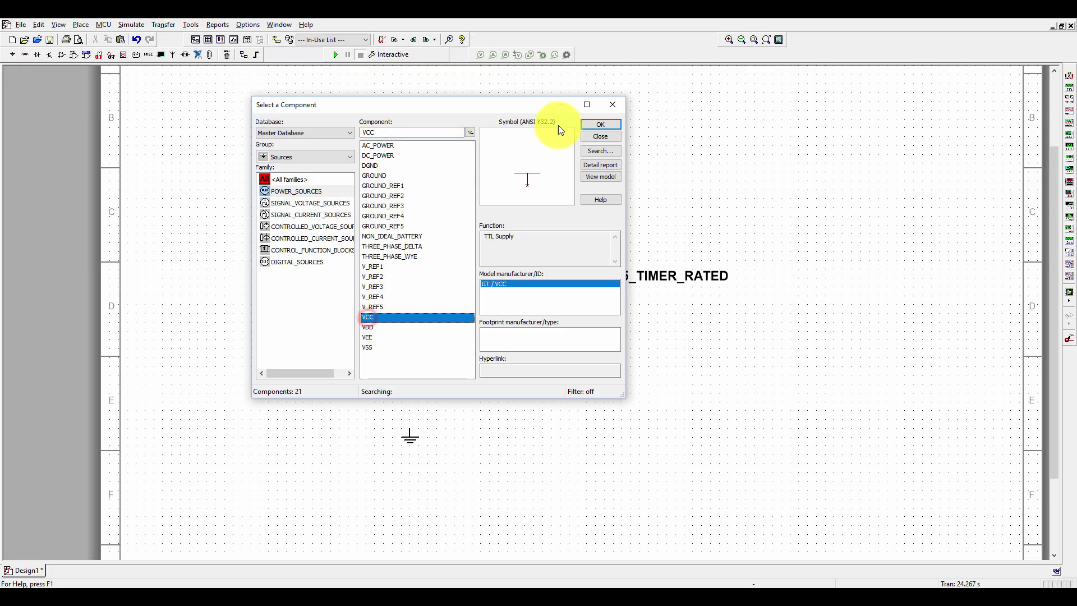
pyautogui.click(595, 123)
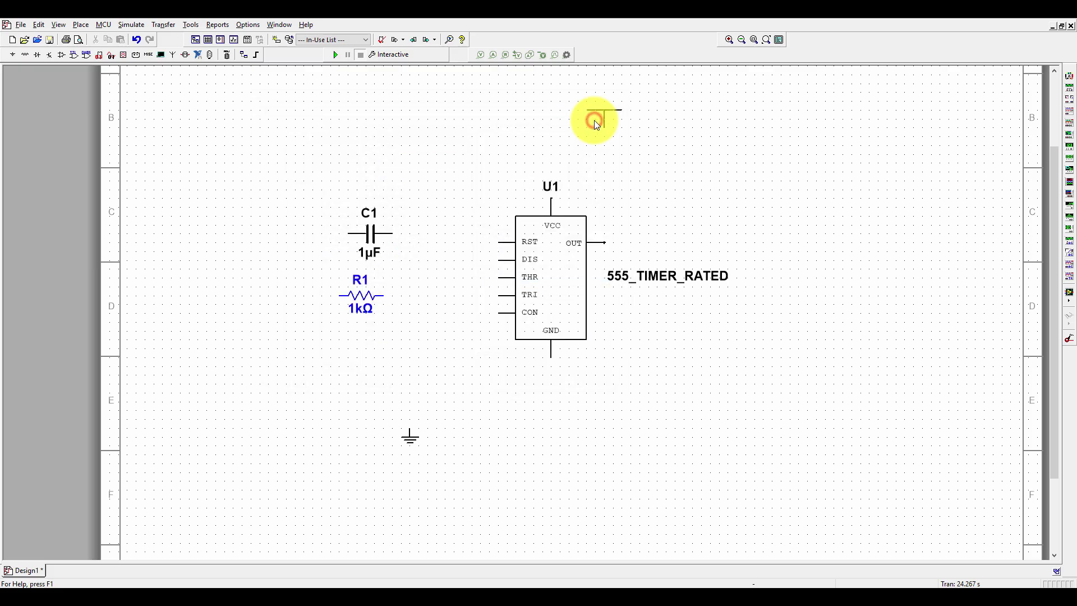
pyautogui.click(558, 164)
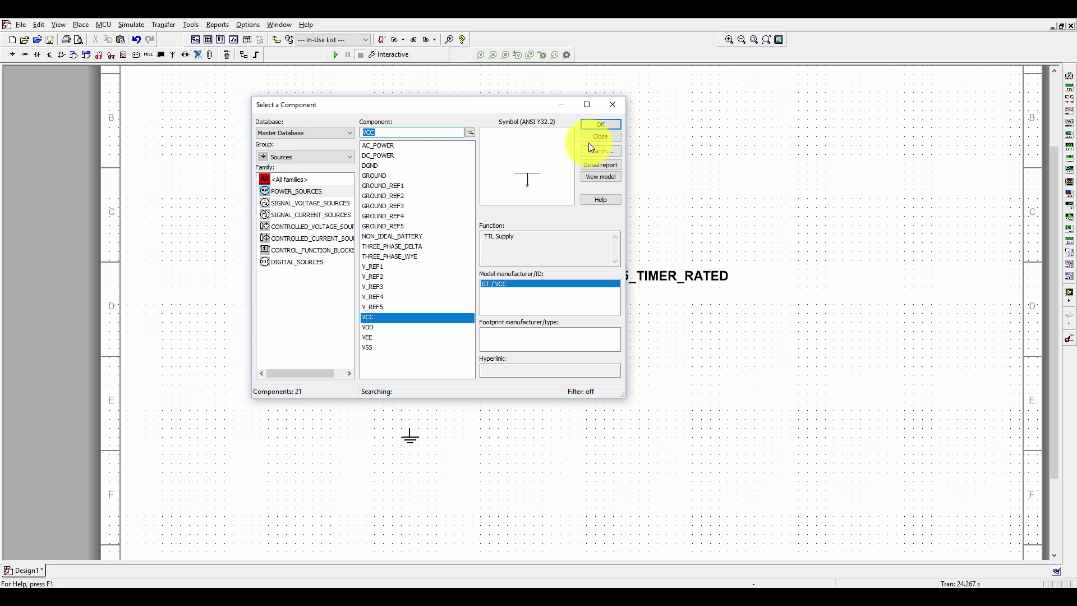
pyautogui.click(593, 139)
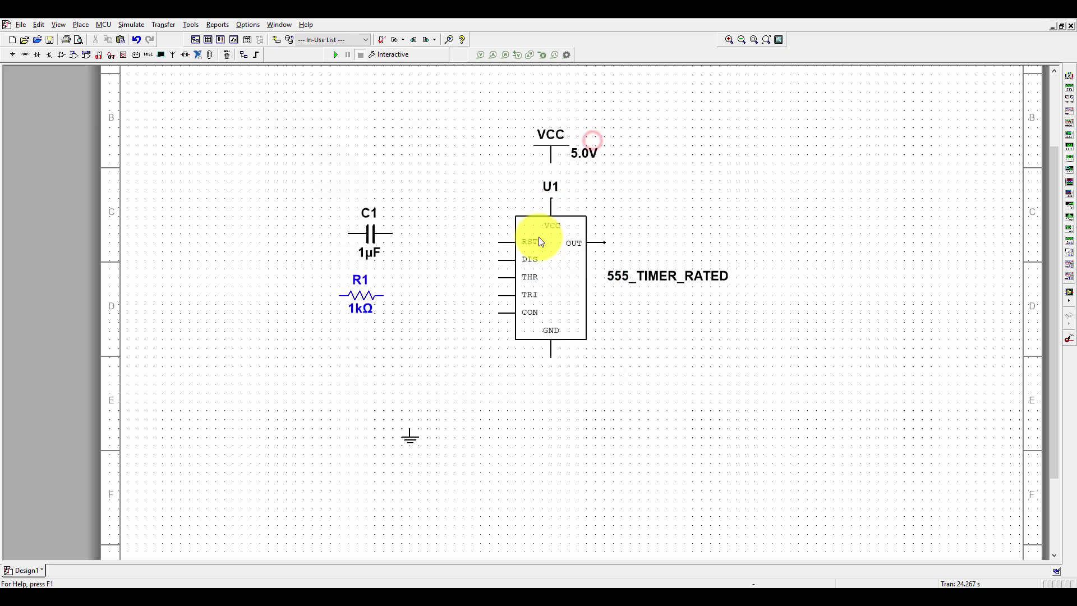
# Wire U1's VCC pin to the supply, and its GND pin to the ground symbol below it
pyautogui.scroll(4, 559, 129)
pyautogui.scroll(-3, 558, 129)
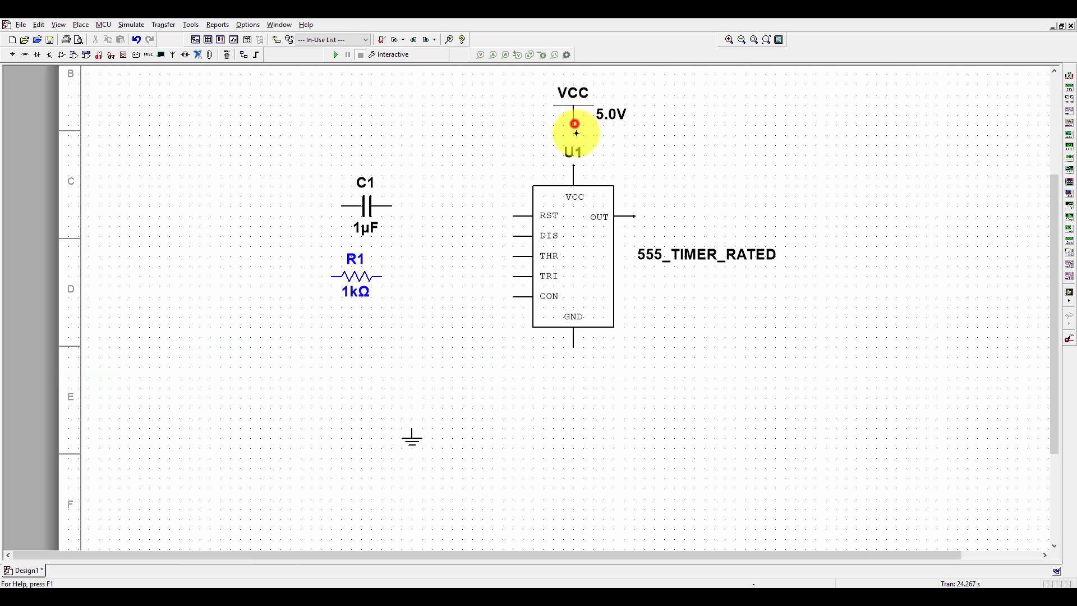
pyautogui.click(573, 169)
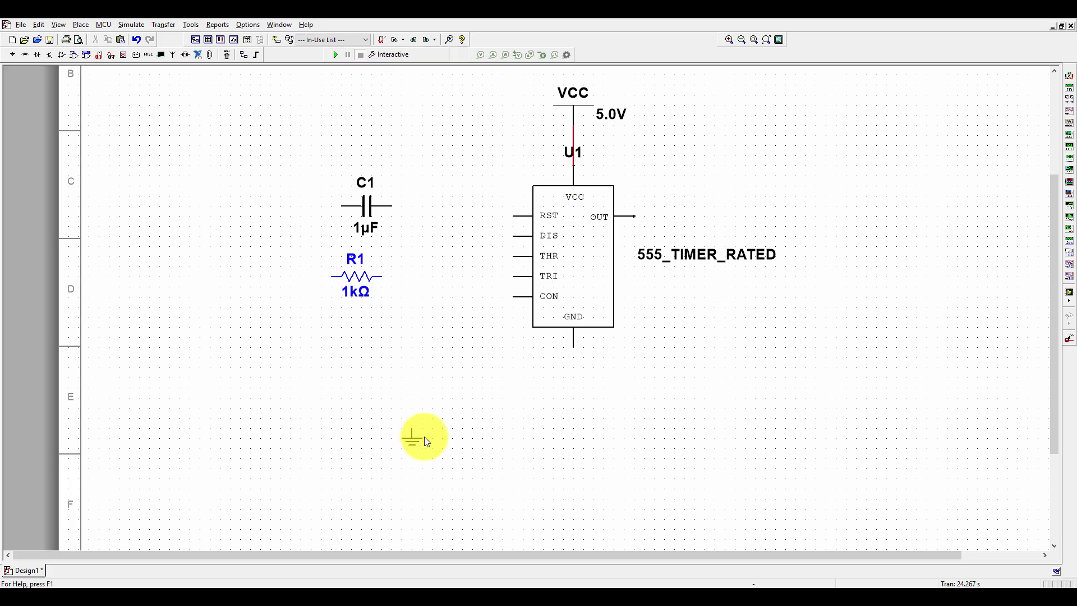
pyautogui.moveTo(414, 436); pyautogui.dragTo(573, 386)
pyautogui.click(573, 344)
pyautogui.click(573, 380)
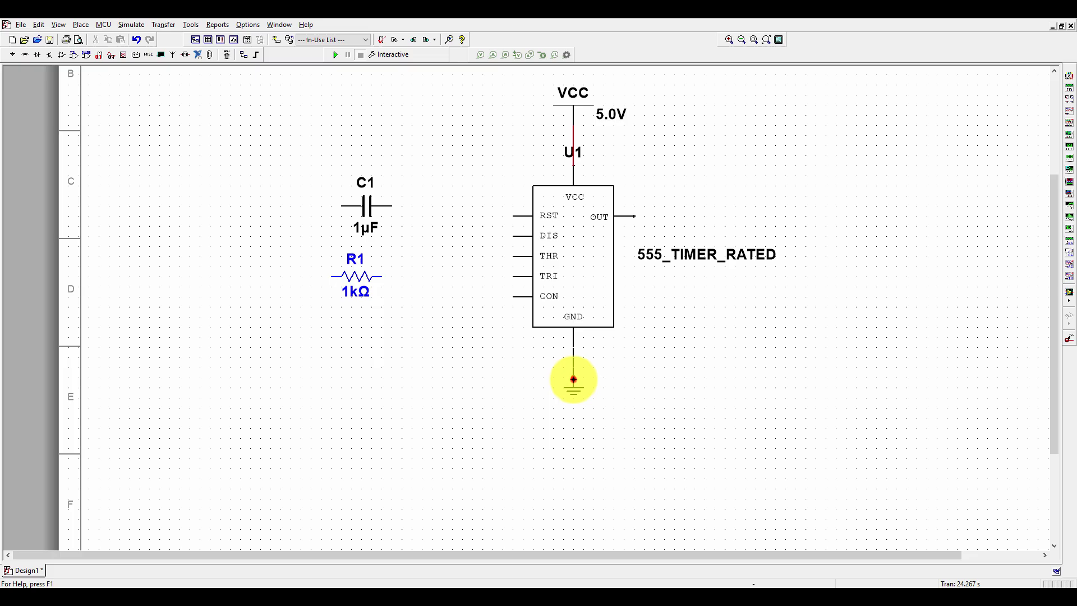
pyautogui.click(611, 363)
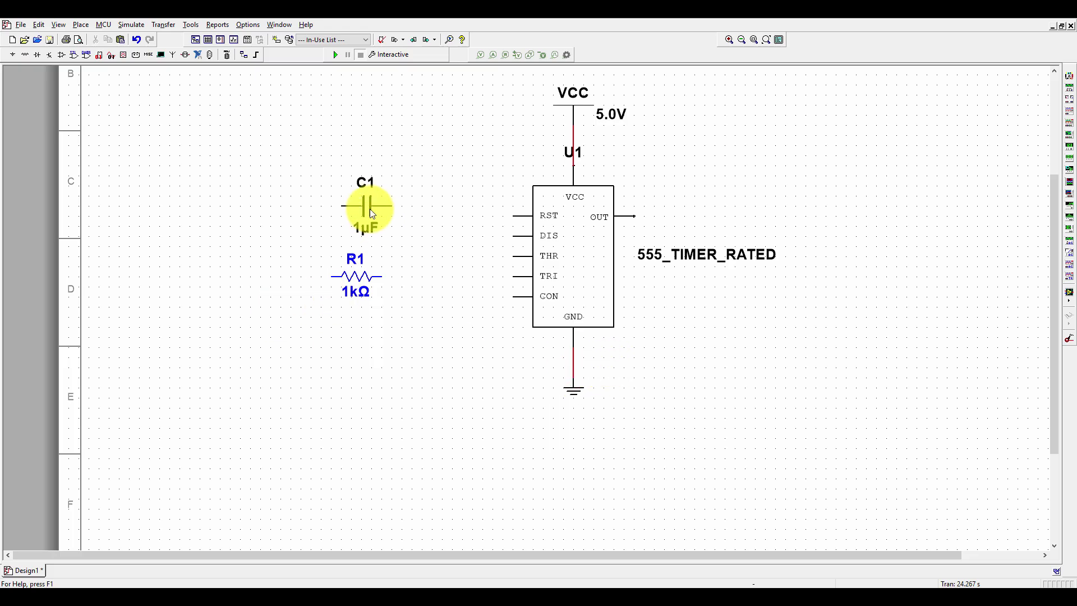
# Stand C1 upright beside U1 and wire it from the CON pin to the ground line
pyautogui.moveTo(367, 207); pyautogui.dragTo(463, 353)
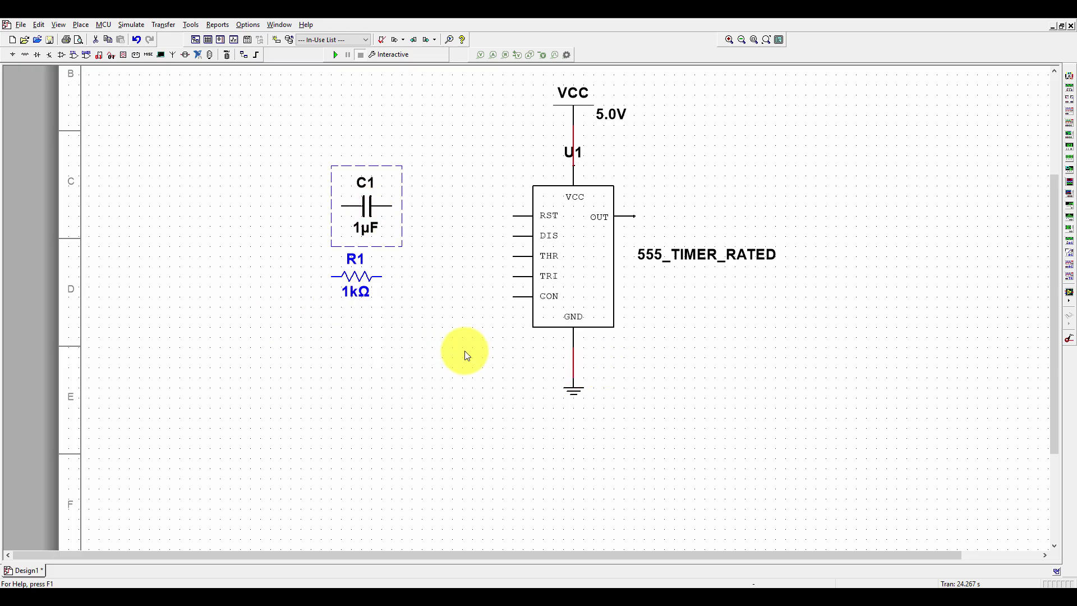
pyautogui.hotkey('ctrl', 'r')
pyautogui.click(422, 350)
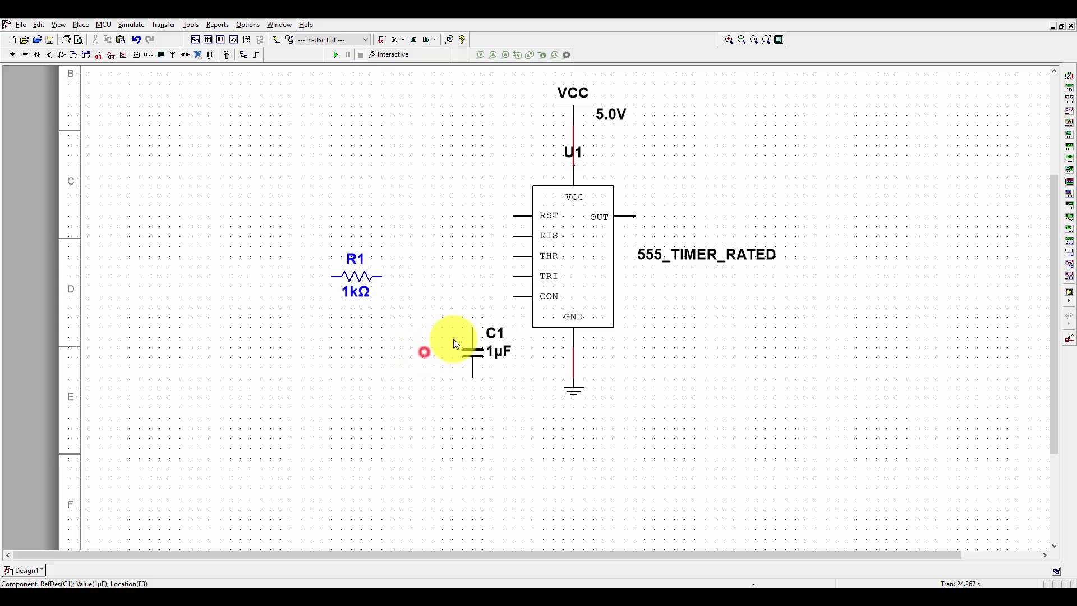
pyautogui.click(474, 317)
pyautogui.click(513, 296)
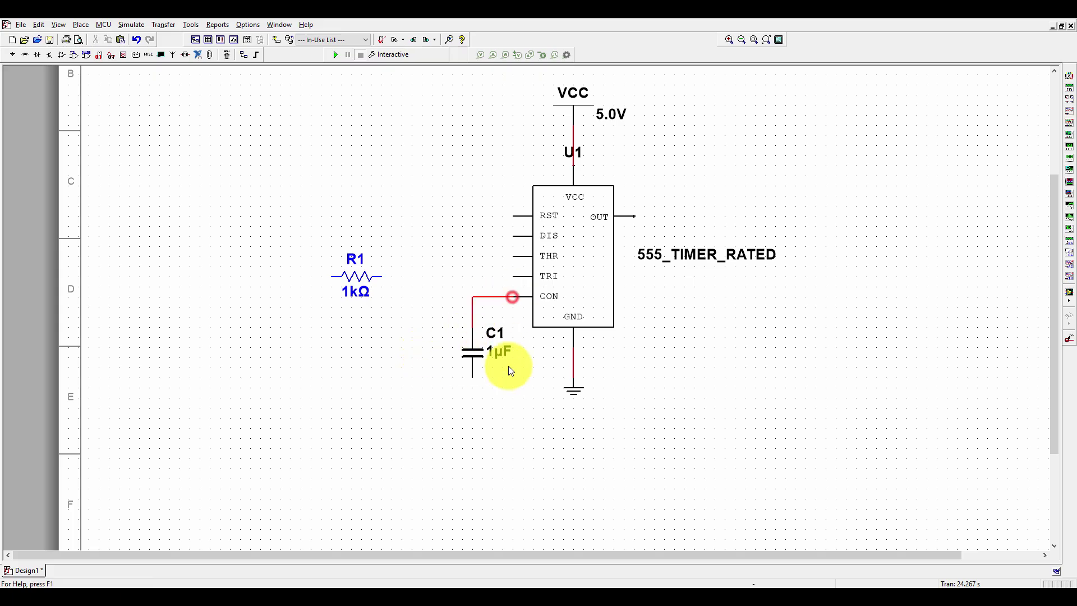
pyautogui.moveTo(473, 358); pyautogui.dragTo(473, 339)
pyautogui.click(441, 373)
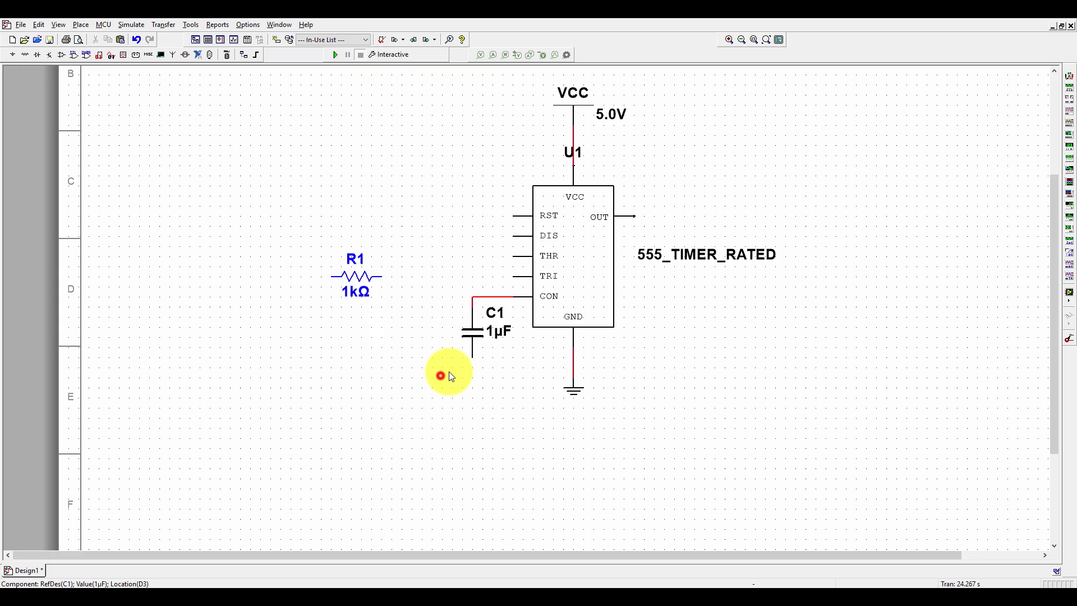
pyautogui.click(473, 357)
pyautogui.click(573, 357)
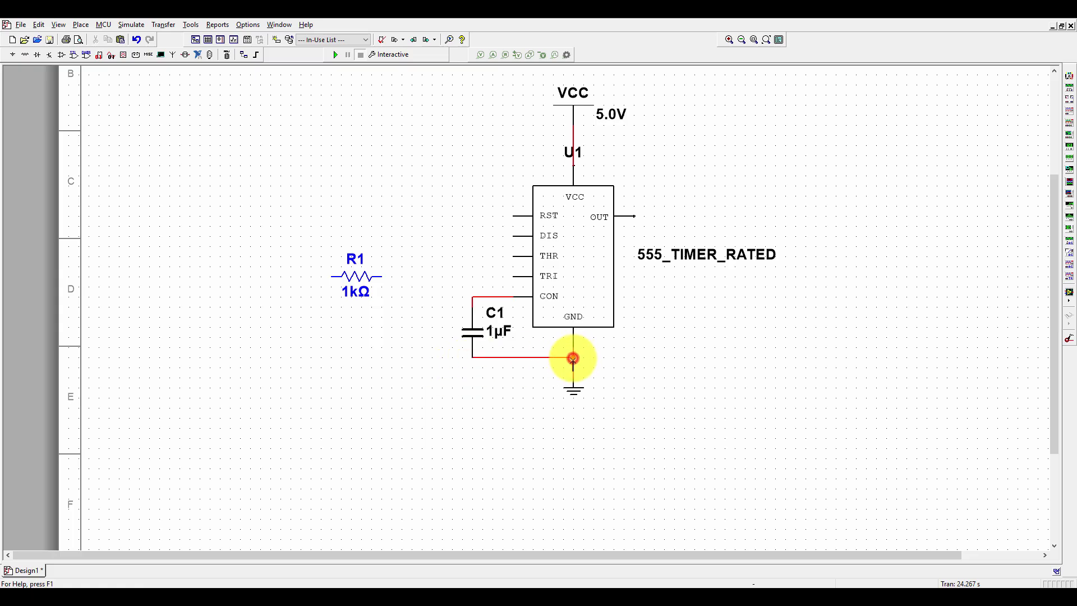
# Change capacitor C1's value to 10µF
pyautogui.doubleClick(497, 330)
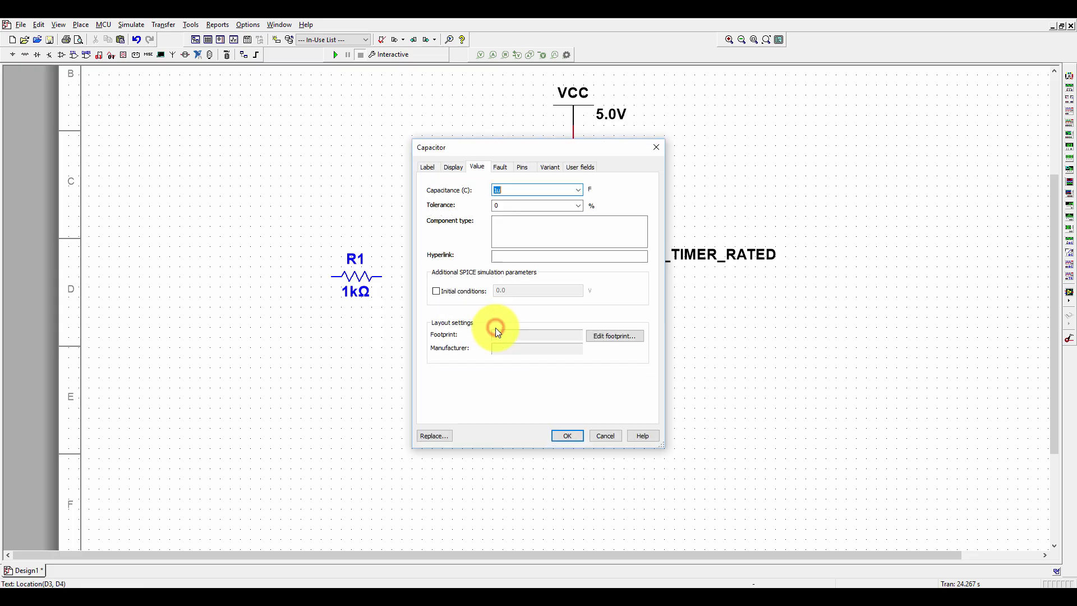
pyautogui.write('10')
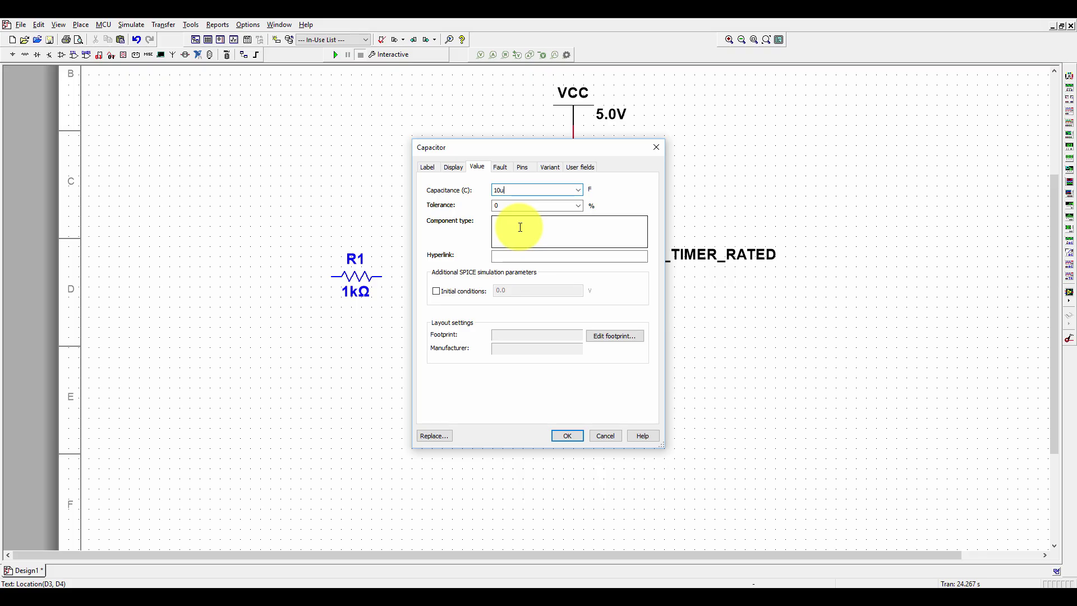
pyautogui.write('u')
pyautogui.press('Return')
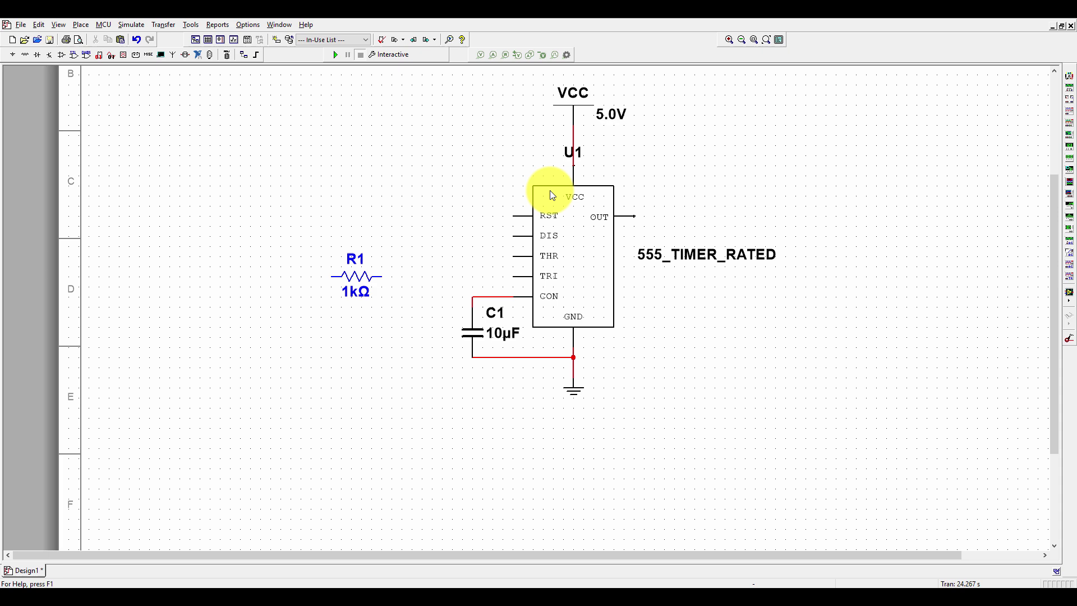
# Wire U1's RST pin up onto the VCC supply line
pyautogui.click(512, 213)
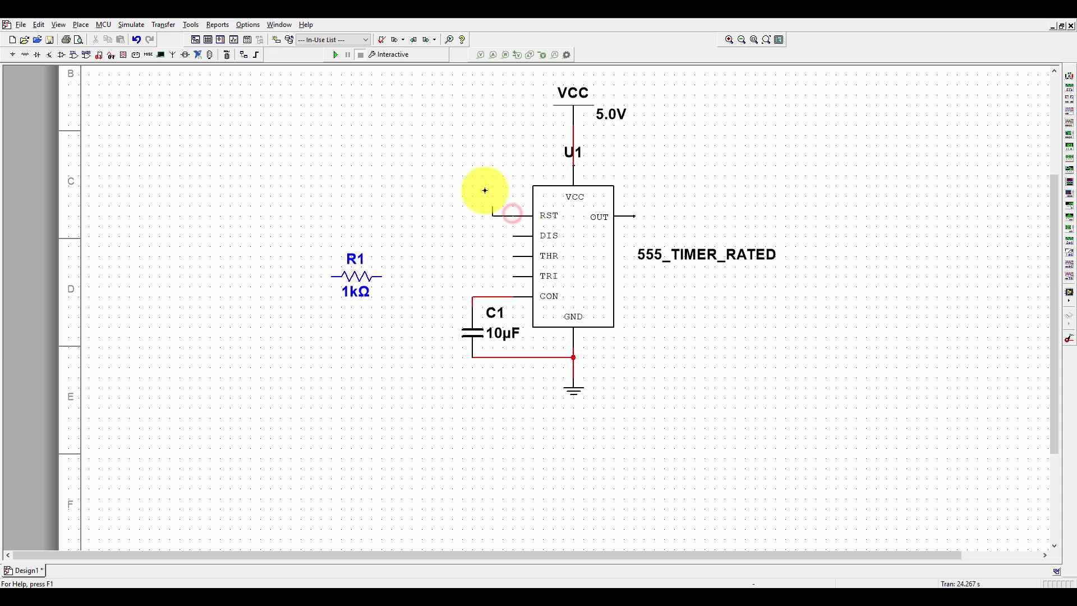
pyautogui.click(483, 154)
pyautogui.click(573, 153)
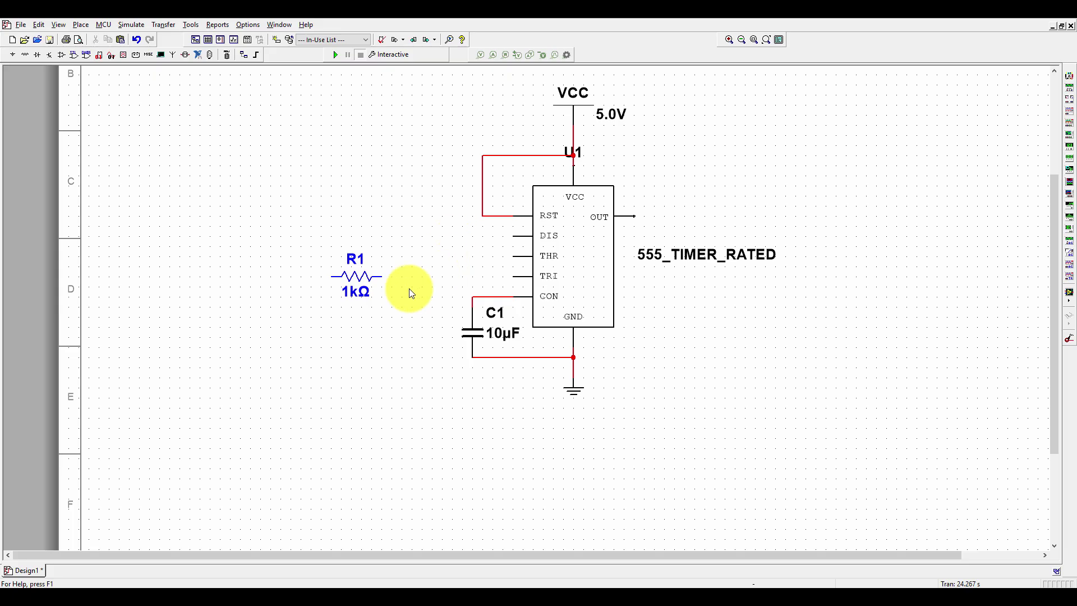
# Move R1 beside U1's DIS pin and wire it between DIS and the RST/VCC wire
pyautogui.moveTo(353, 280); pyautogui.dragTo(400, 235)
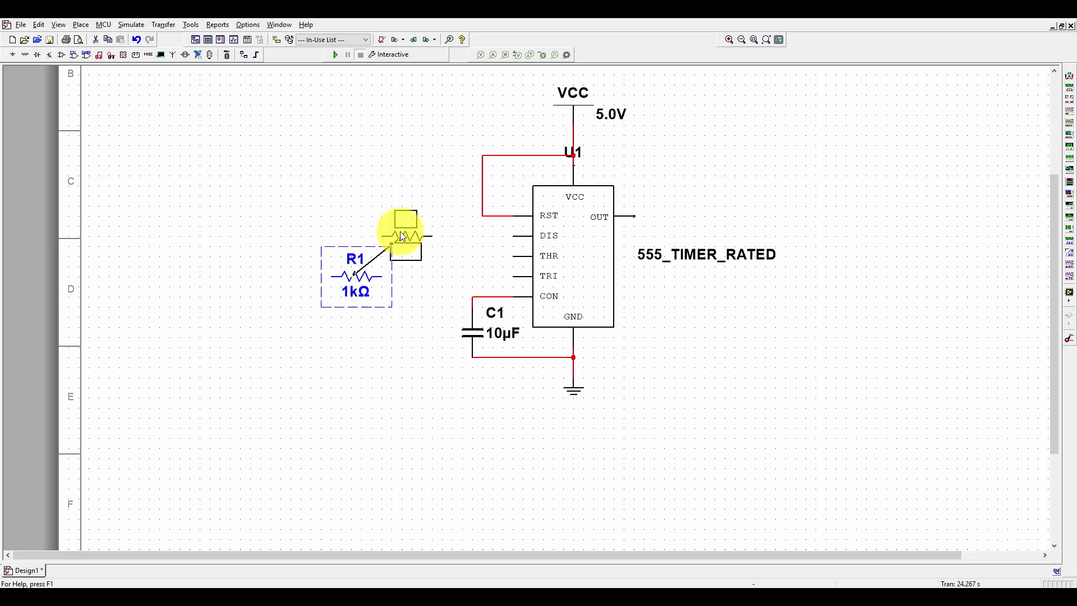
pyautogui.moveTo(401, 233); pyautogui.dragTo(401, 233)
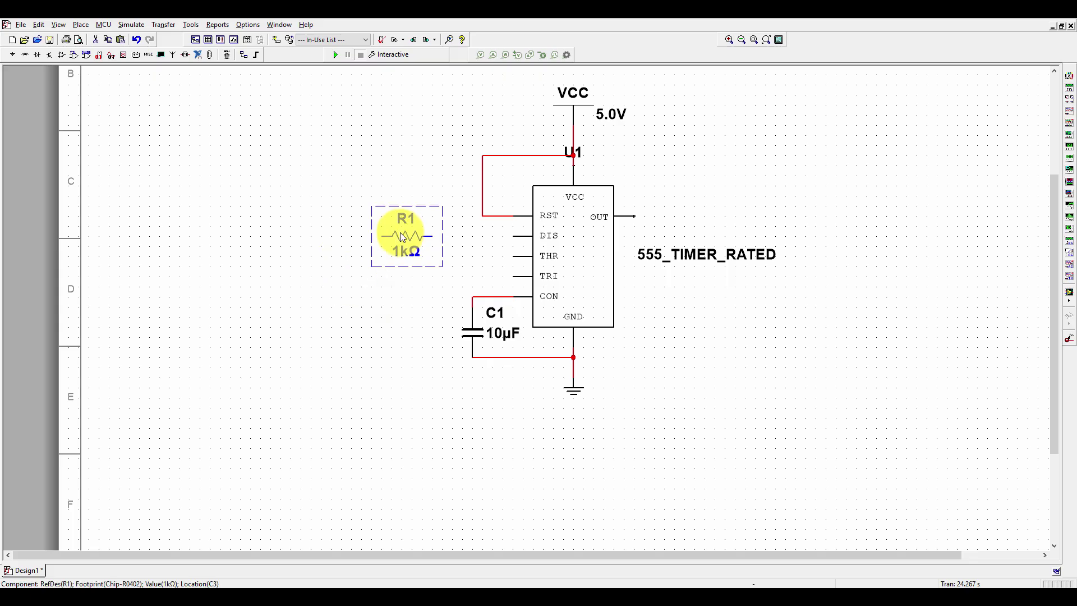
pyautogui.click(512, 239)
pyautogui.click(430, 236)
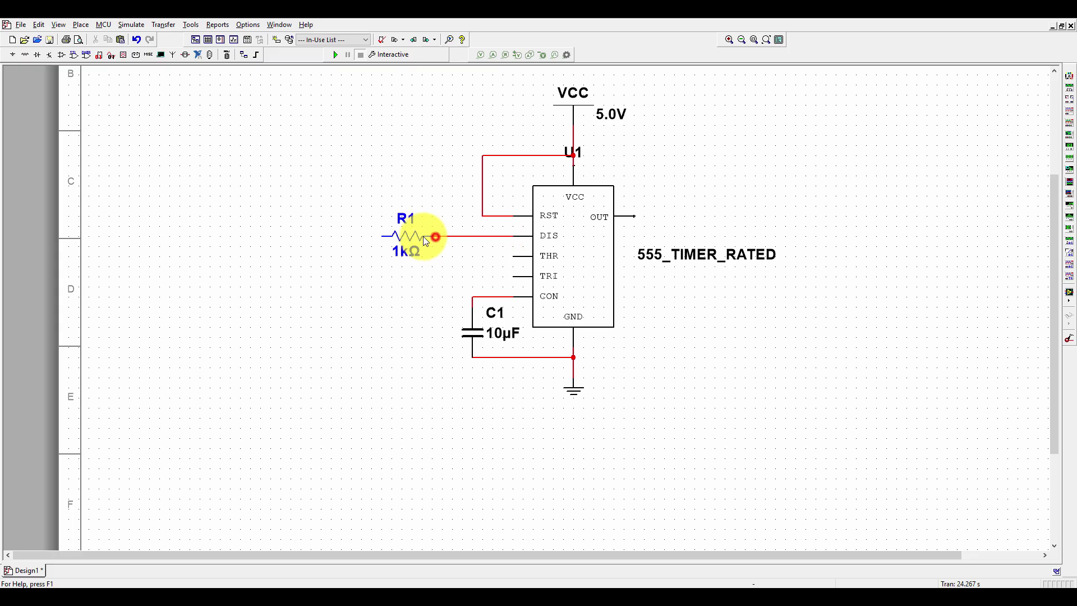
pyautogui.click(385, 236)
pyautogui.click(380, 157)
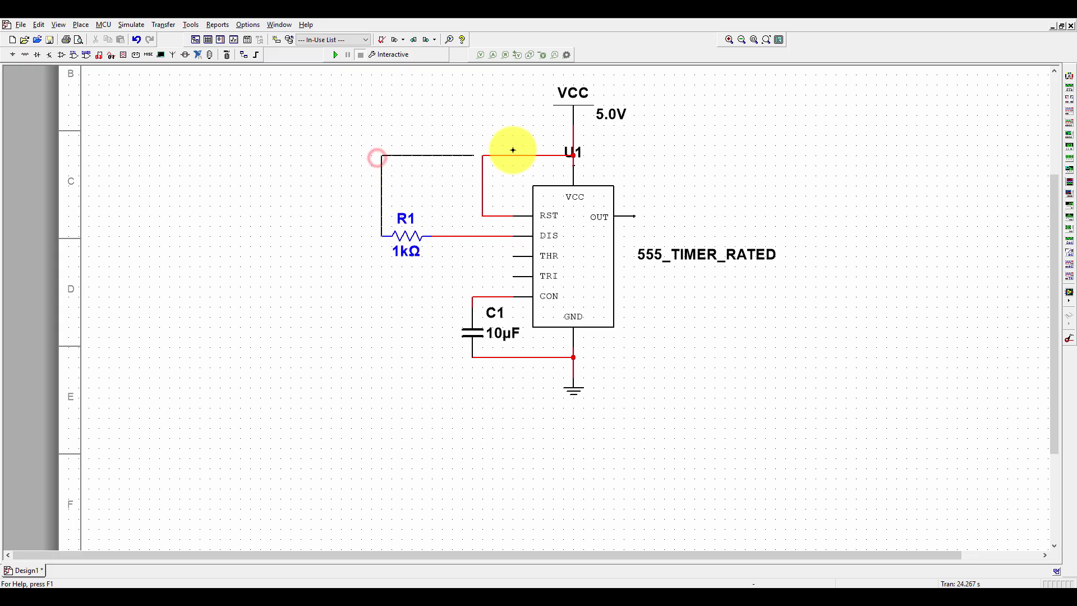
pyautogui.click(483, 156)
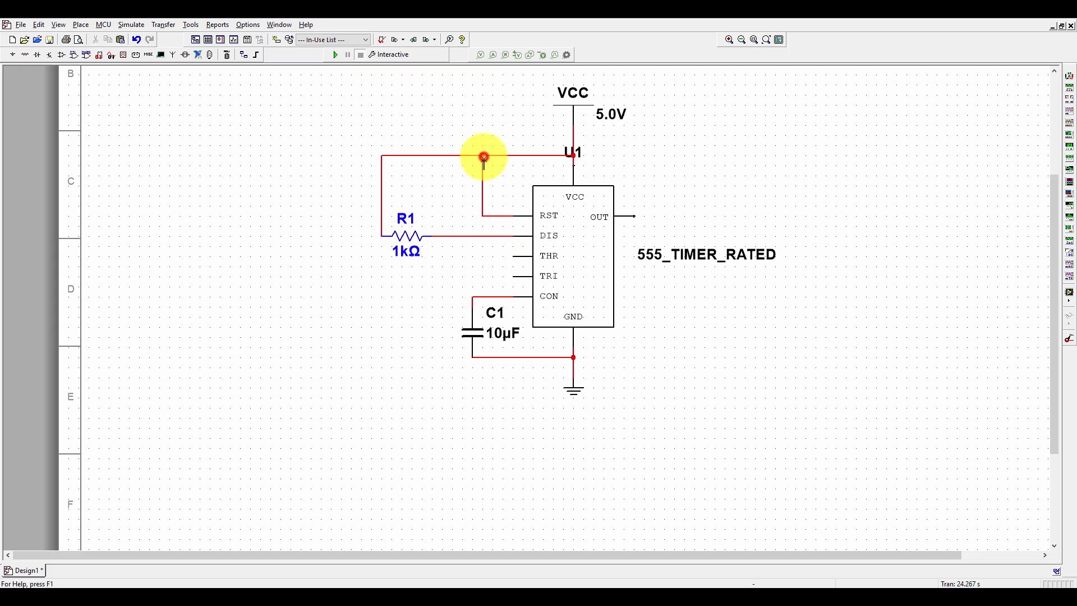
# Copy R1 and paste the duplicate below it as R2
pyautogui.click(408, 246)
pyautogui.hotkey('ctrl', 'c')
pyautogui.hotkey('ctrl', 'v')
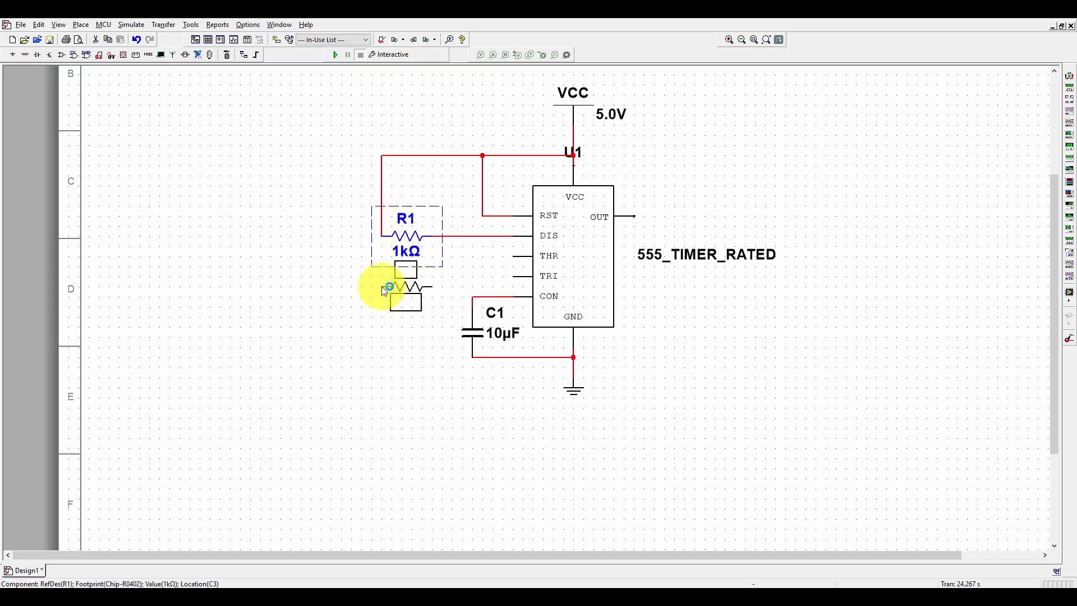
pyautogui.click(381, 286)
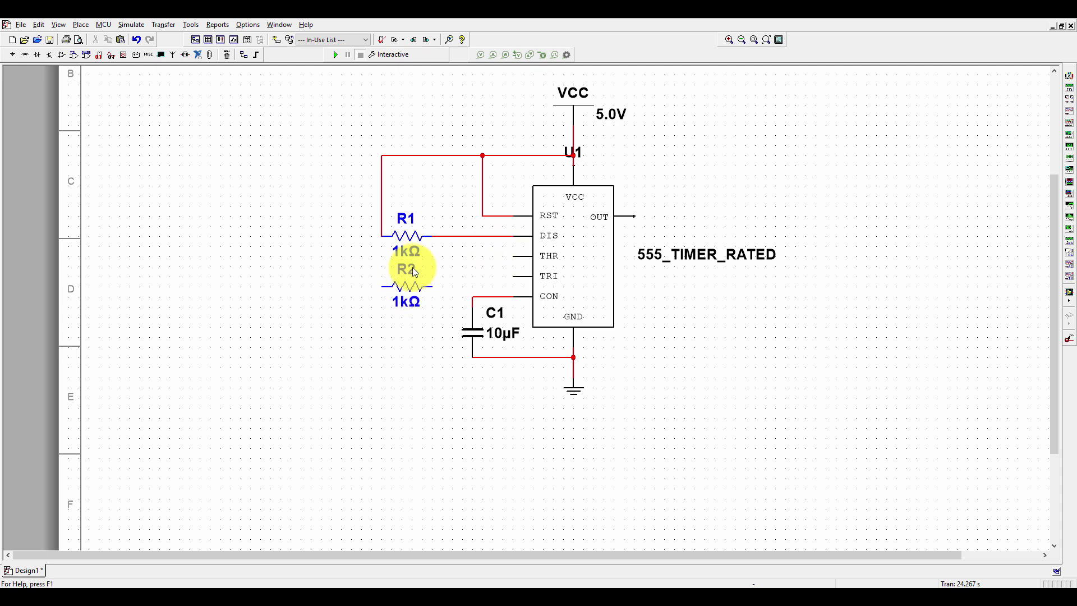
# Place R2 and wire its right end to the R1–DIS wire
pyautogui.click(411, 290)
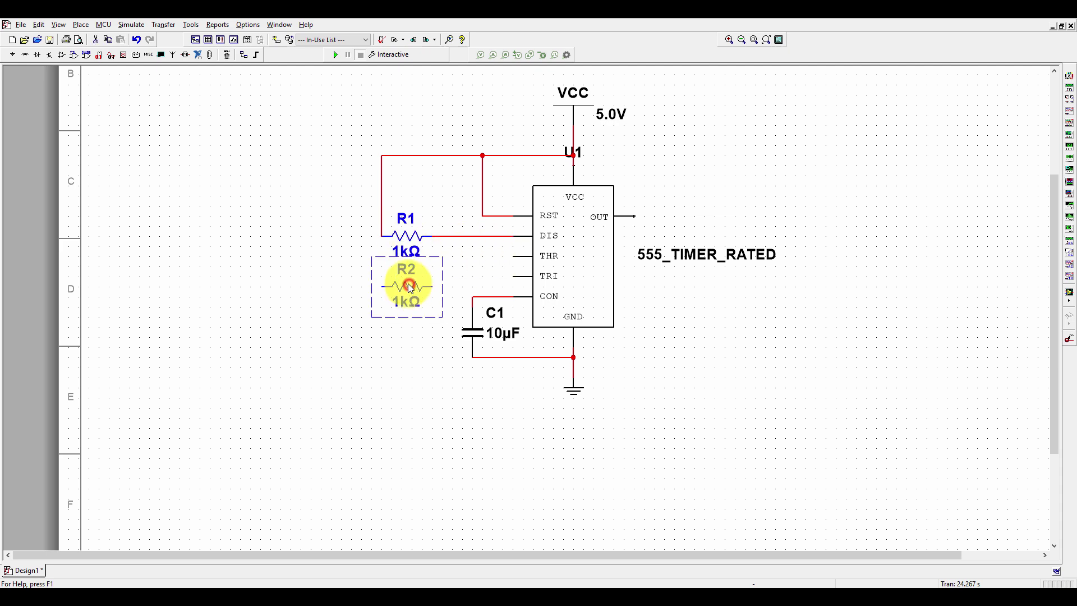
pyautogui.click(459, 242)
pyautogui.click(434, 287)
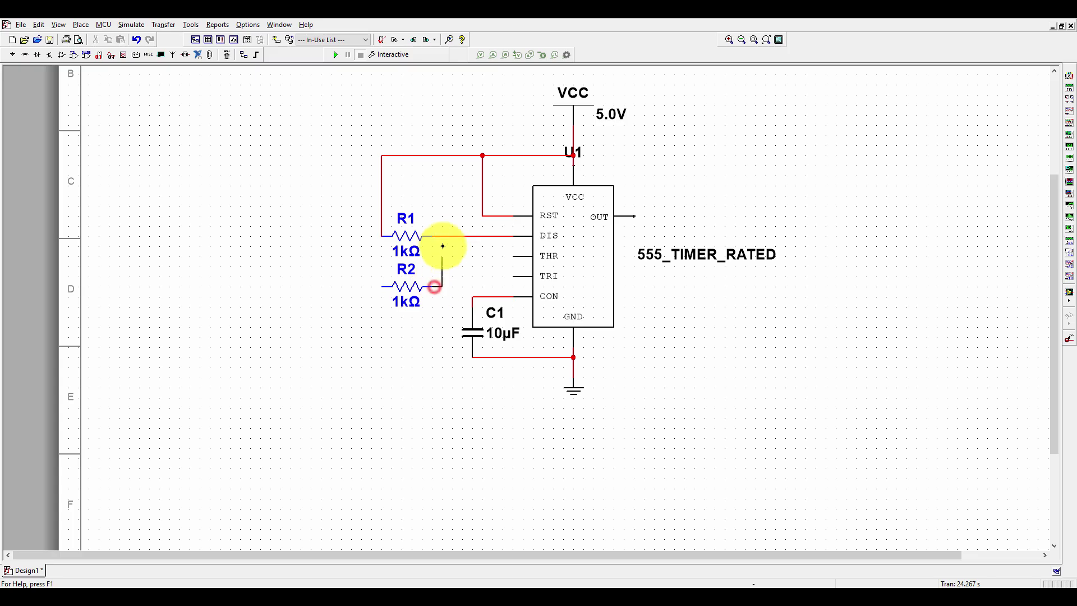
pyautogui.click(443, 236)
# Duplicate C1 as 10µF capacitor C2, and stand R2 upright on the left above it
pyautogui.click(473, 331)
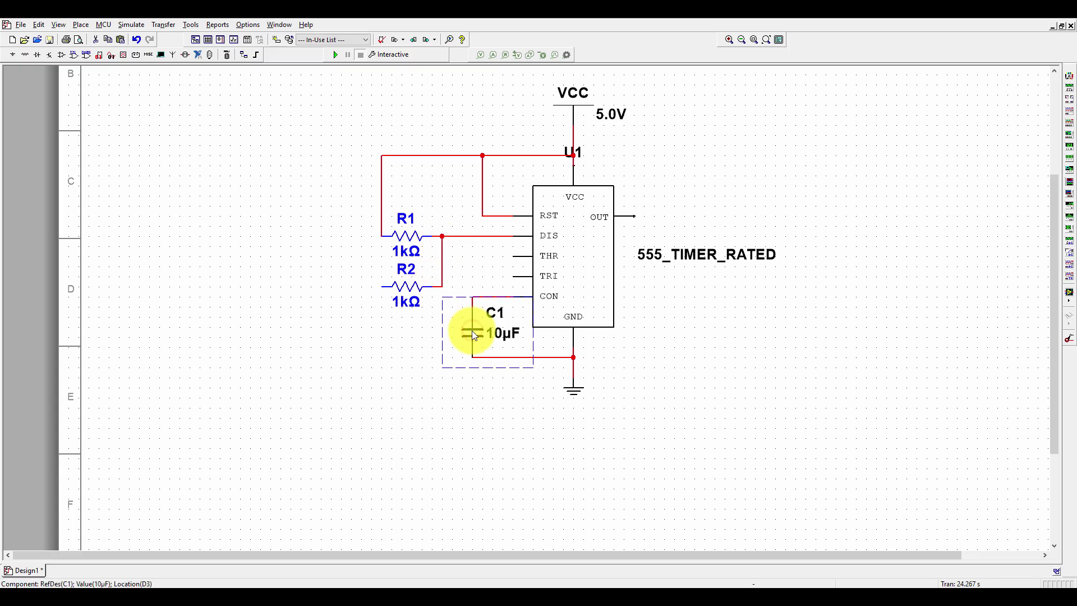
pyautogui.moveTo(472, 331); pyautogui.dragTo(374, 359)
pyautogui.moveTo(415, 288); pyautogui.dragTo(344, 268)
pyautogui.hotkey('ctrl', 'r')
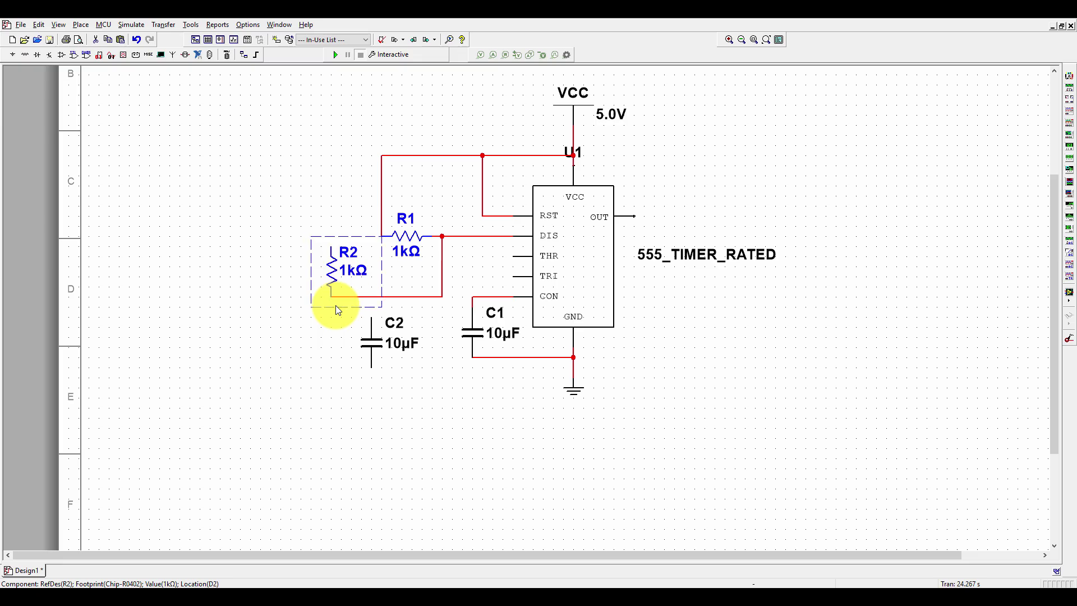
pyautogui.click(293, 330)
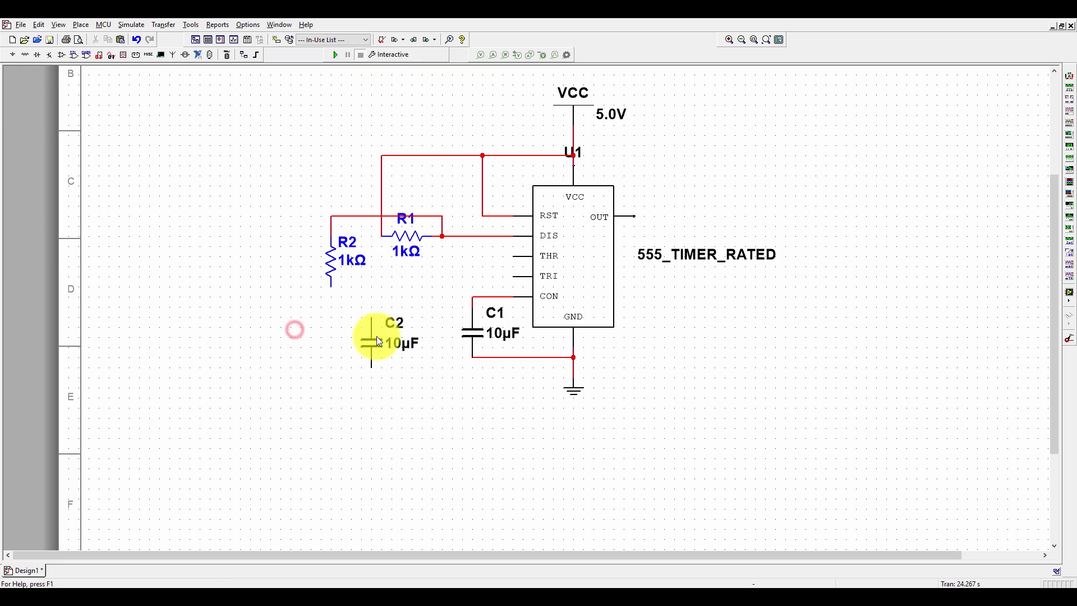
pyautogui.click(371, 340)
pyautogui.click(391, 469)
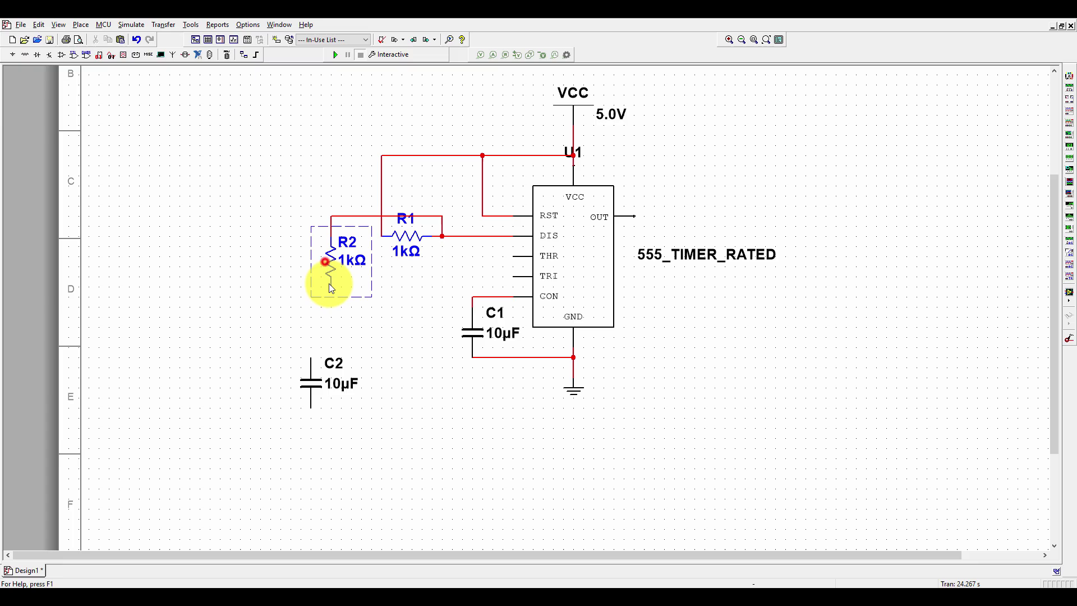
pyautogui.moveTo(331, 288); pyautogui.dragTo(305, 301)
pyautogui.click(356, 345)
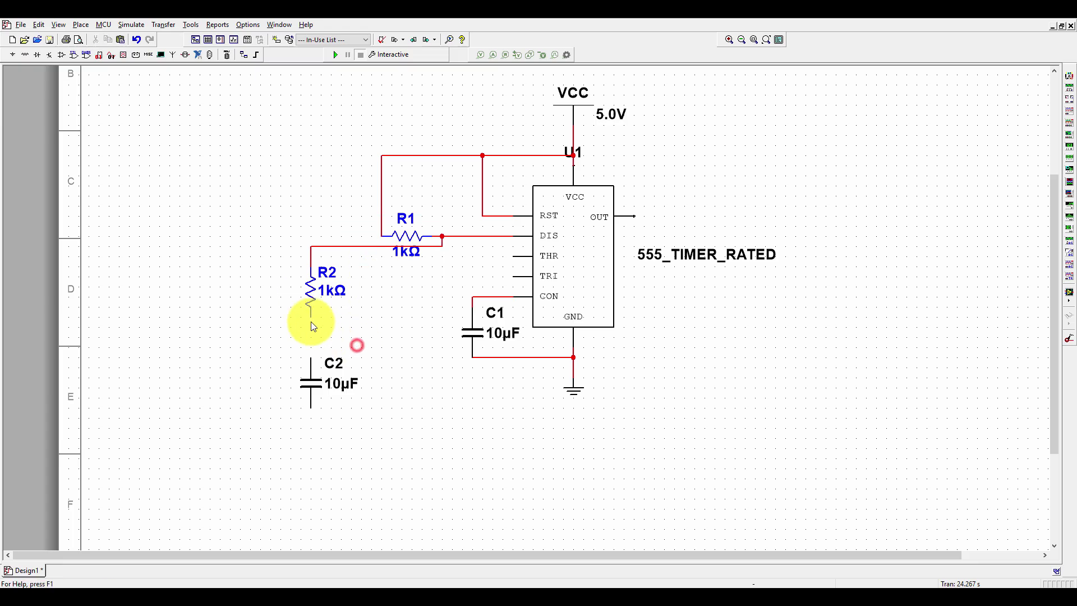
# Wire R2's lower end to C2's top pin, and C2's bottom pin to the ground wire under C1
pyautogui.doubleClick(367, 247)
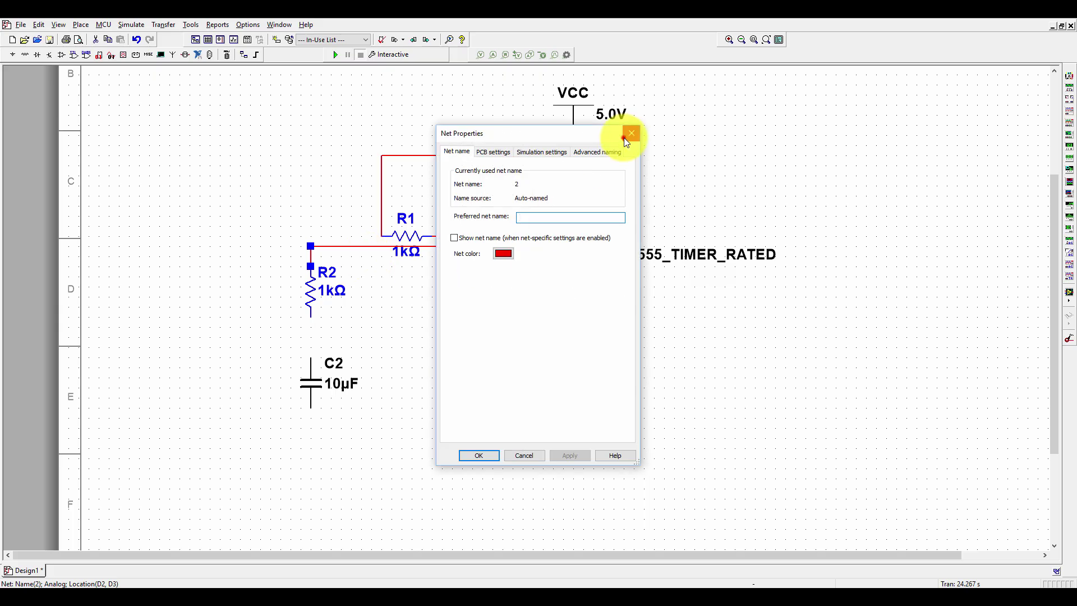
pyautogui.click(626, 135)
pyautogui.click(361, 331)
pyautogui.click(311, 319)
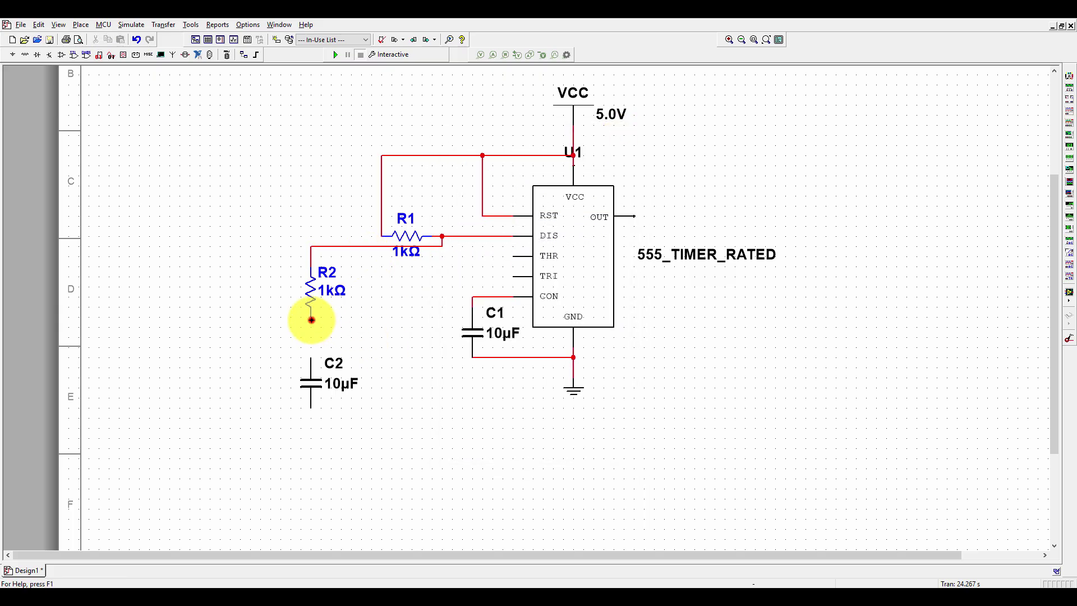
pyautogui.click(308, 359)
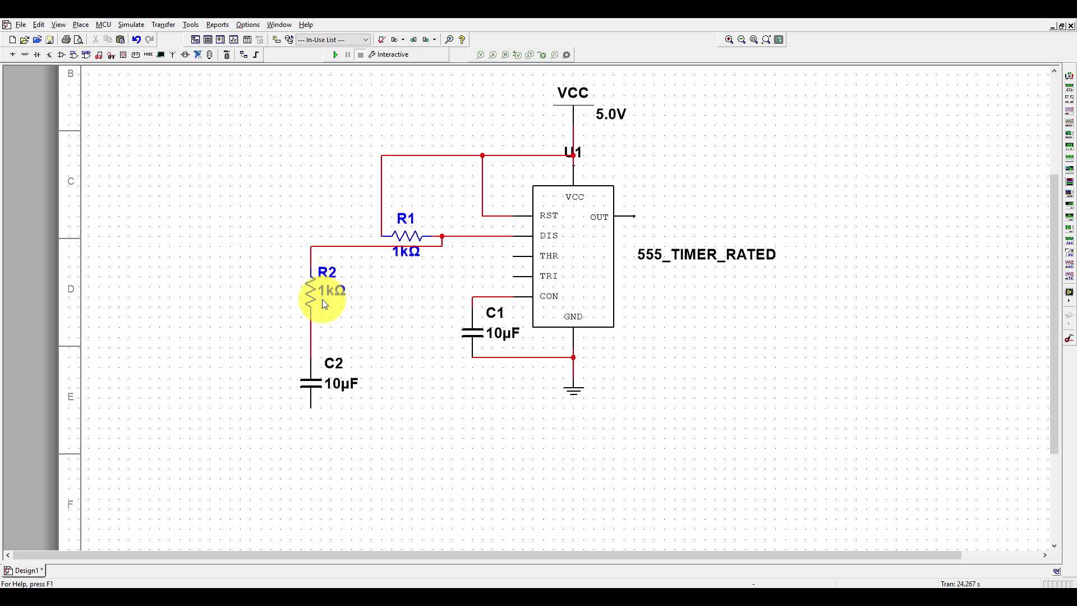
pyautogui.click(313, 406)
pyautogui.click(498, 354)
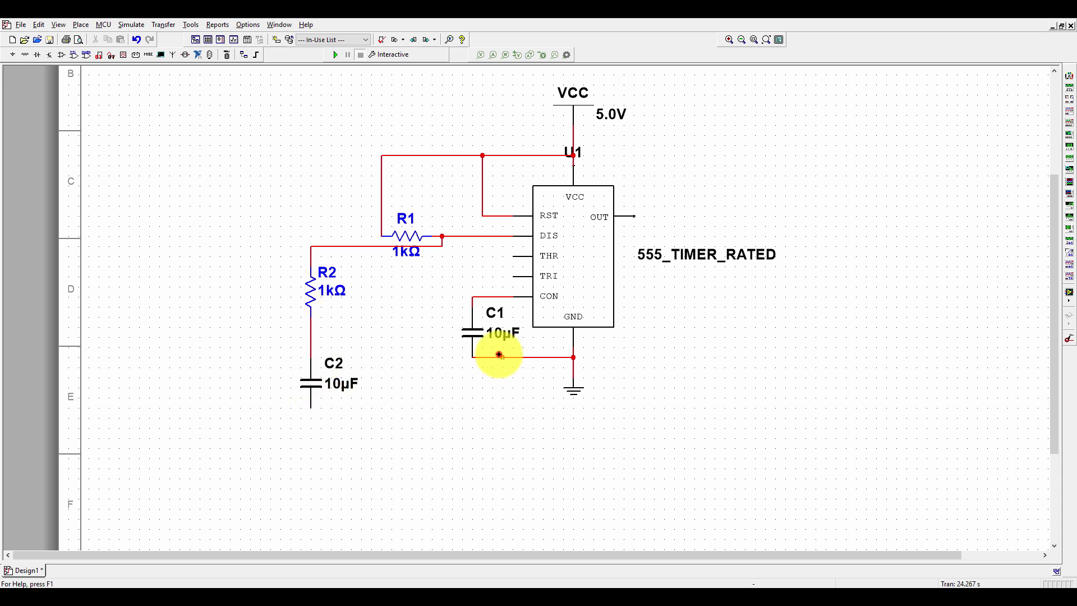
# Wire the THR pin to the R2–C2 junction and tie the TRI pin onto that wire
pyautogui.click(511, 254)
pyautogui.click(474, 281)
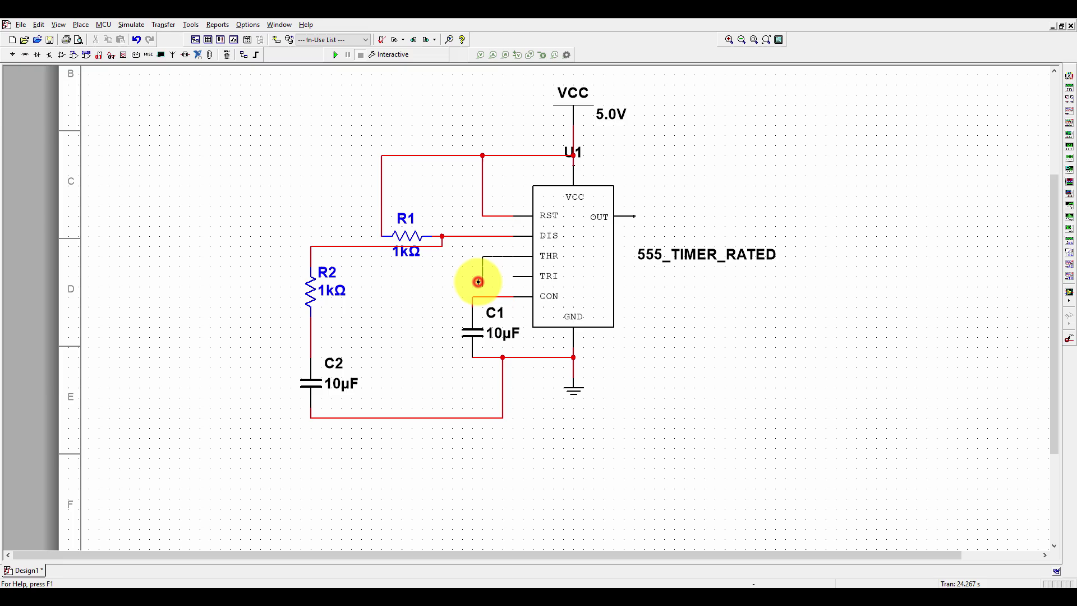
pyautogui.click(310, 337)
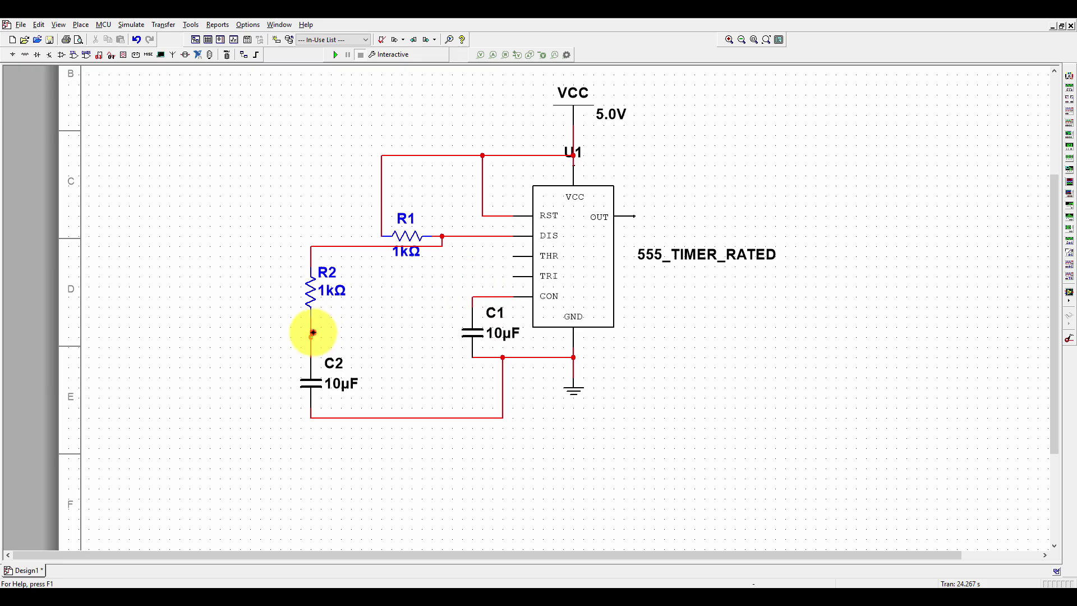
pyautogui.click(514, 275)
pyautogui.click(482, 287)
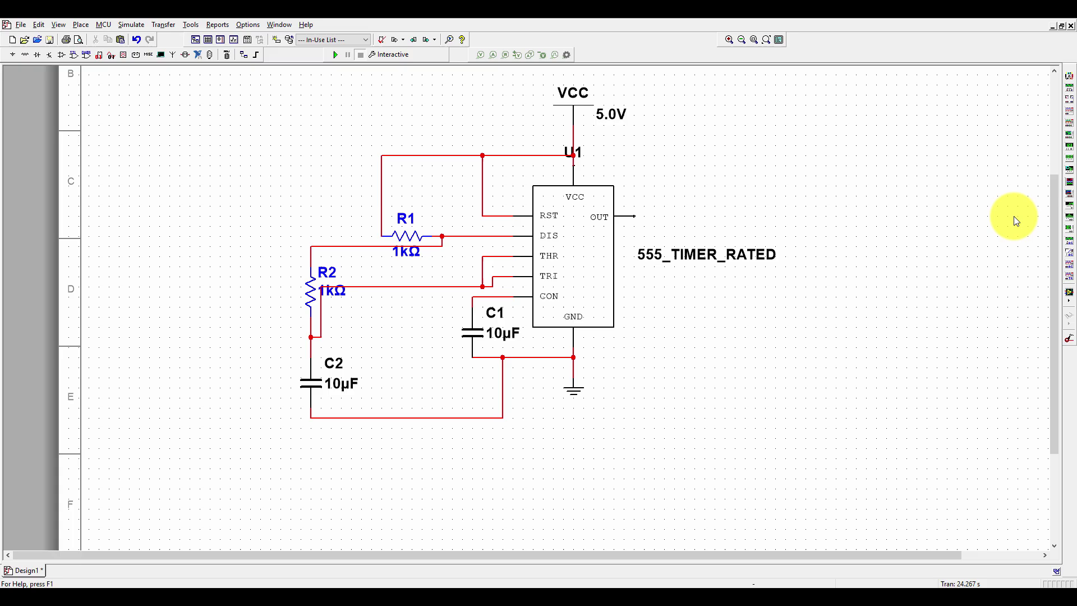
# On each part's Value tab, set R1 to 2.2k, R2 to 22k and C2 to 100n
pyautogui.doubleClick(409, 246)
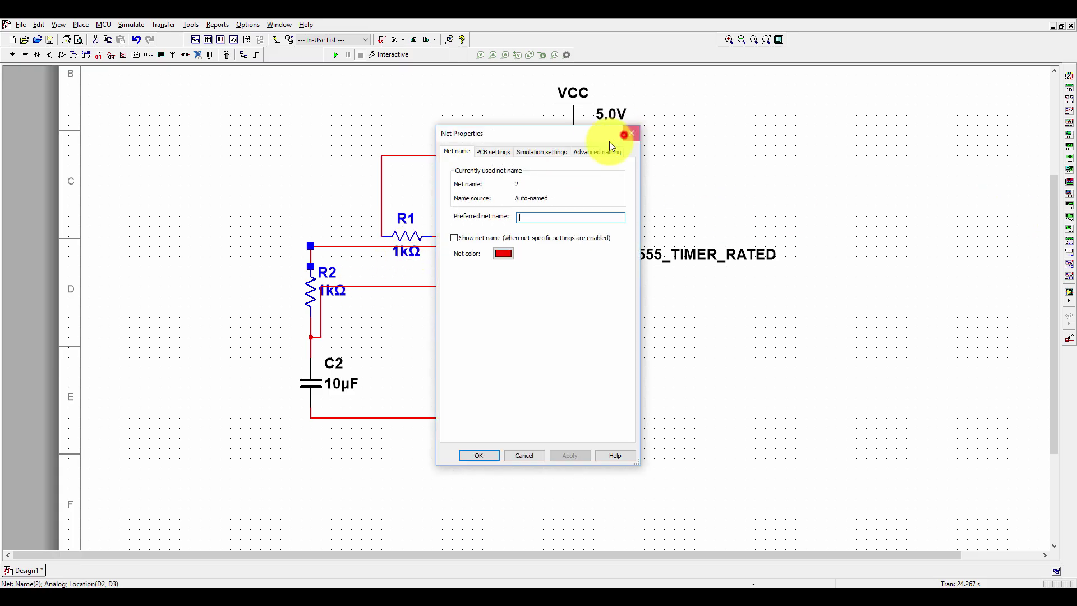
pyautogui.click(631, 133)
pyautogui.doubleClick(403, 252)
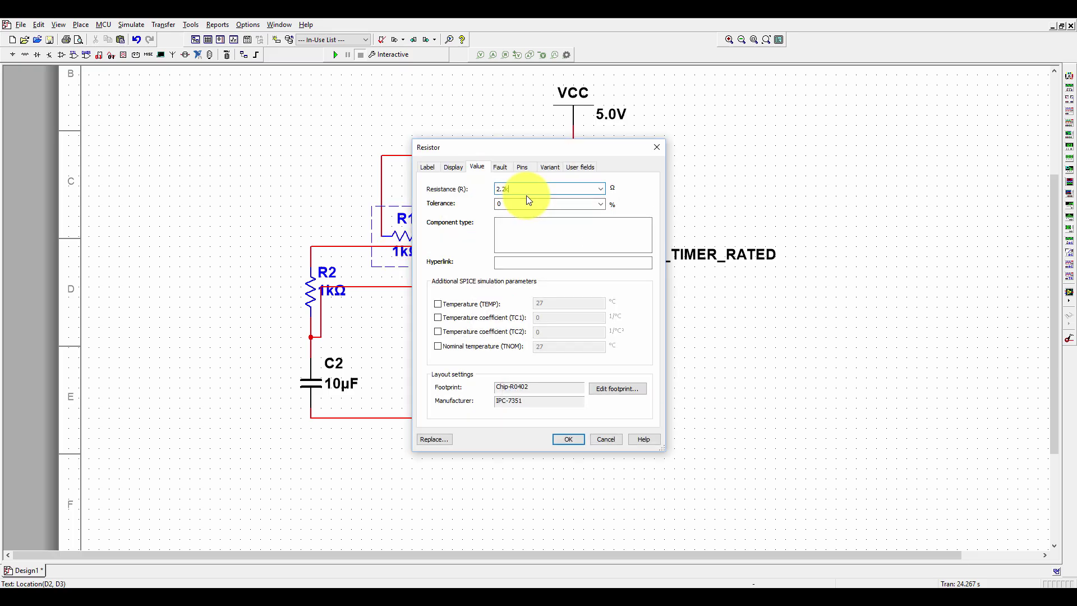
pyautogui.write('2.2k')
pyautogui.press('Return')
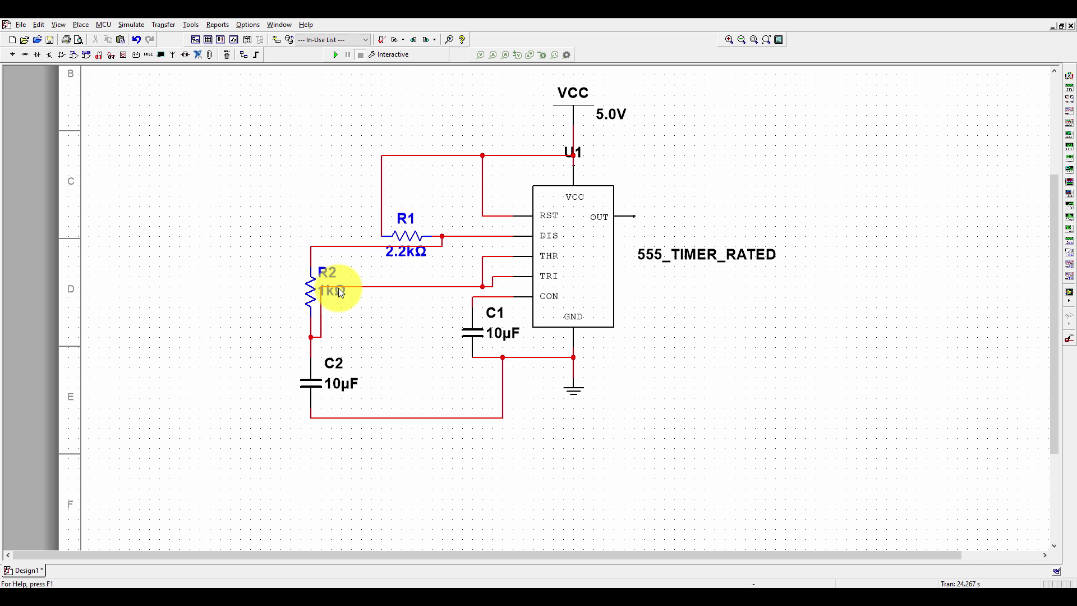
pyautogui.doubleClick(339, 292)
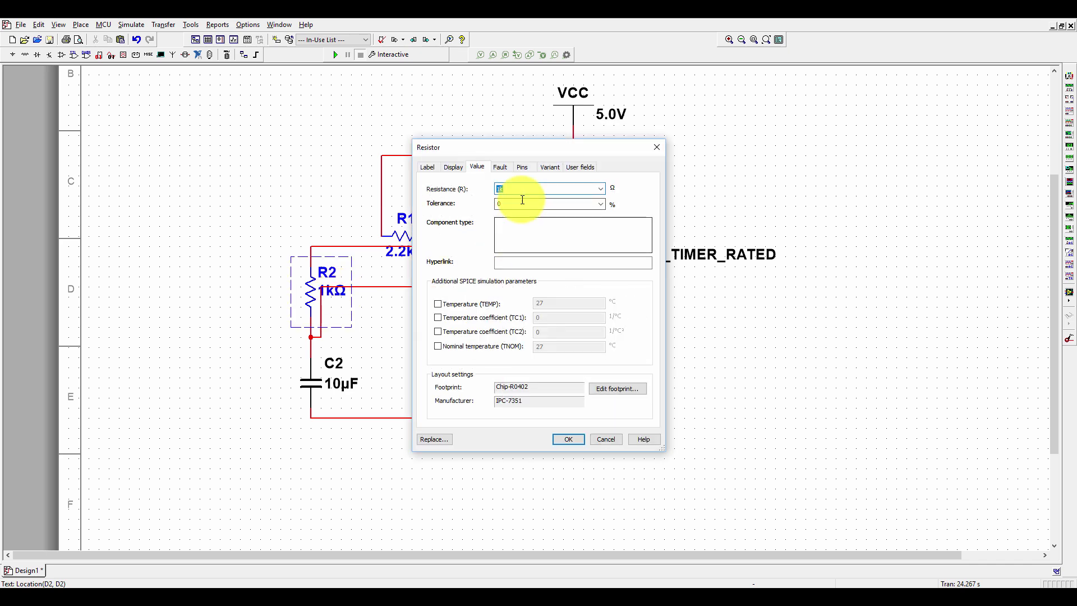
pyautogui.press('Return')
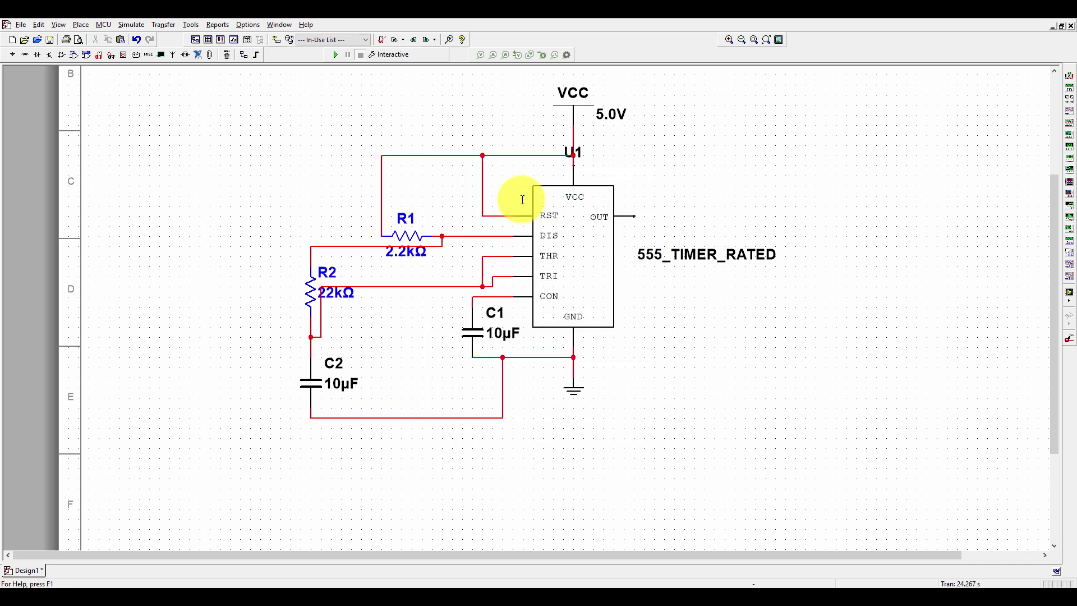
pyautogui.doubleClick(337, 384)
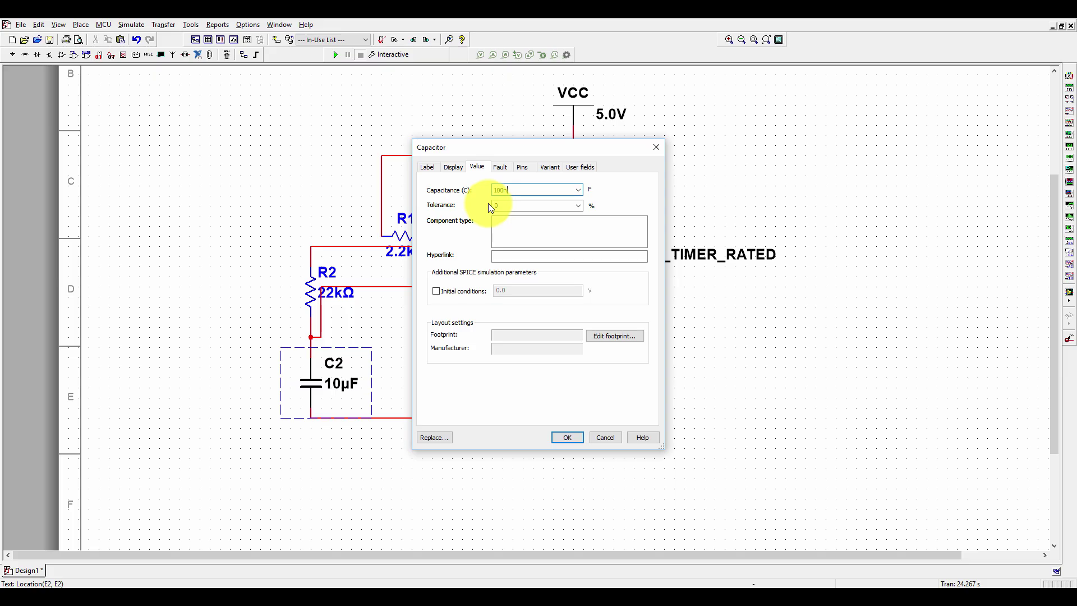
pyautogui.write('100n')
pyautogui.press('Return')
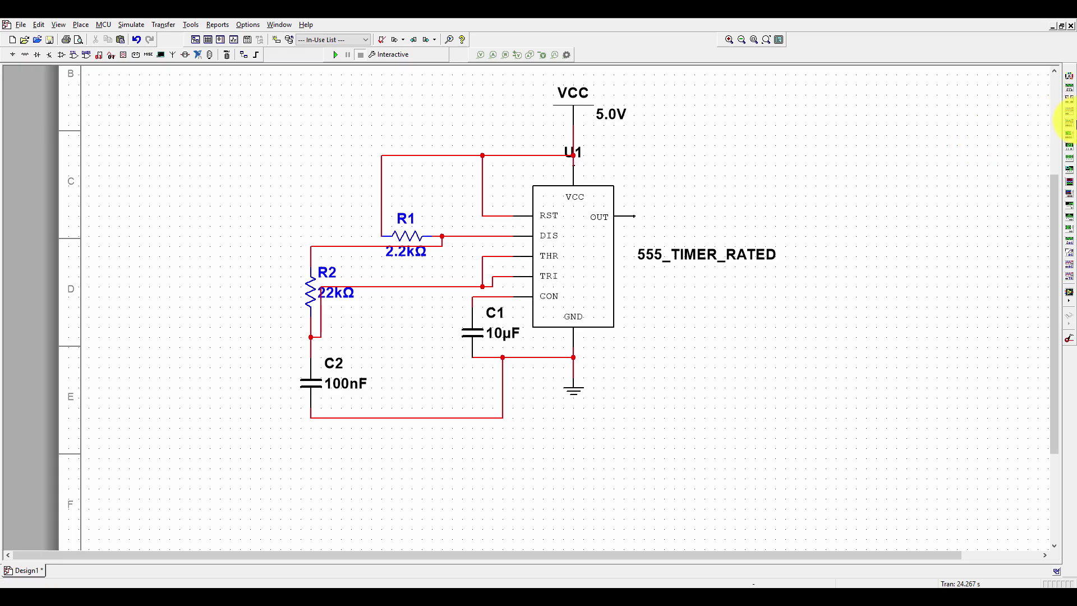
# Place oscilloscope XSC1 and wire channel A to U1's OUT pin, with its negative side to ground
pyautogui.click(1072, 127)
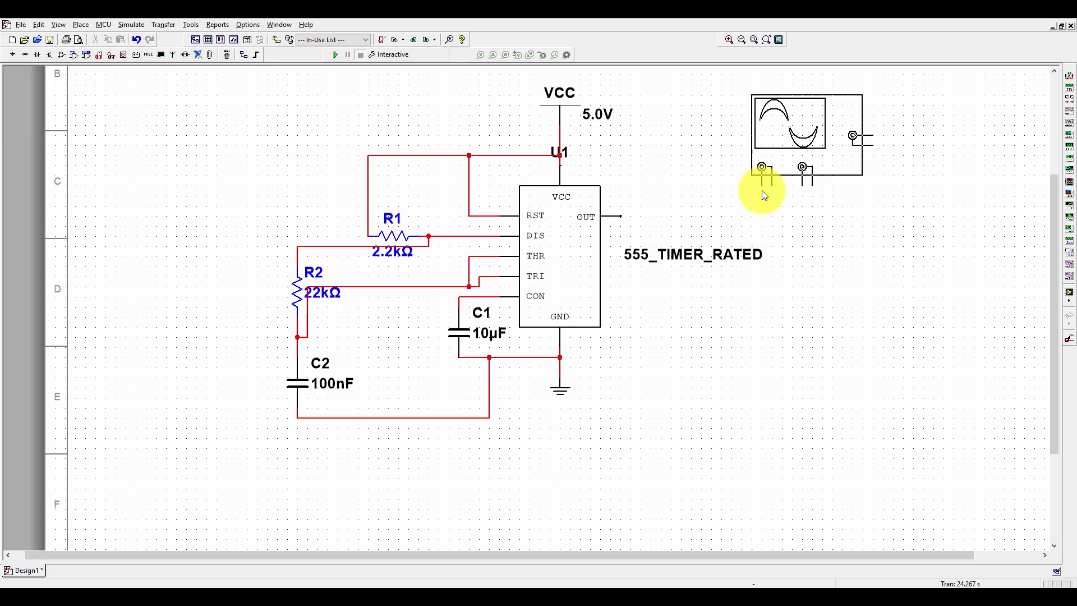
pyautogui.click(761, 191)
pyautogui.click(762, 186)
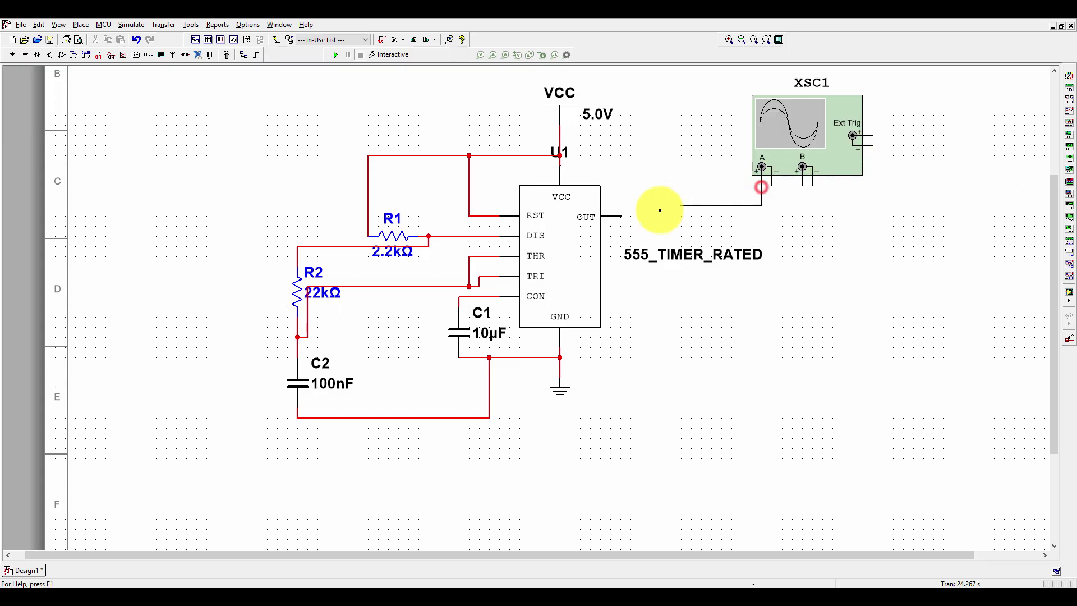
pyautogui.click(621, 216)
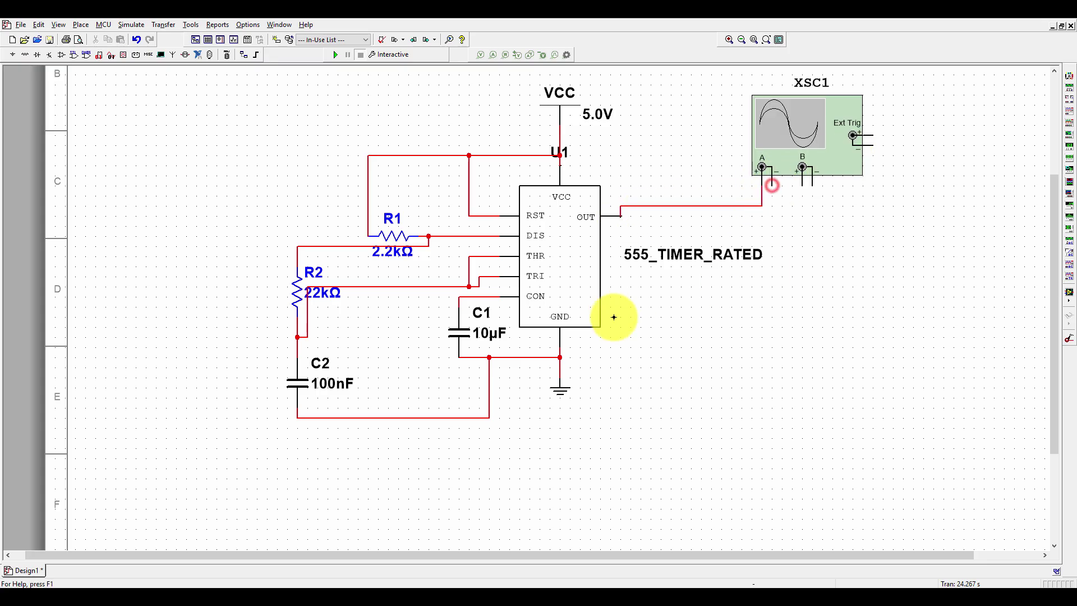
pyautogui.click(559, 357)
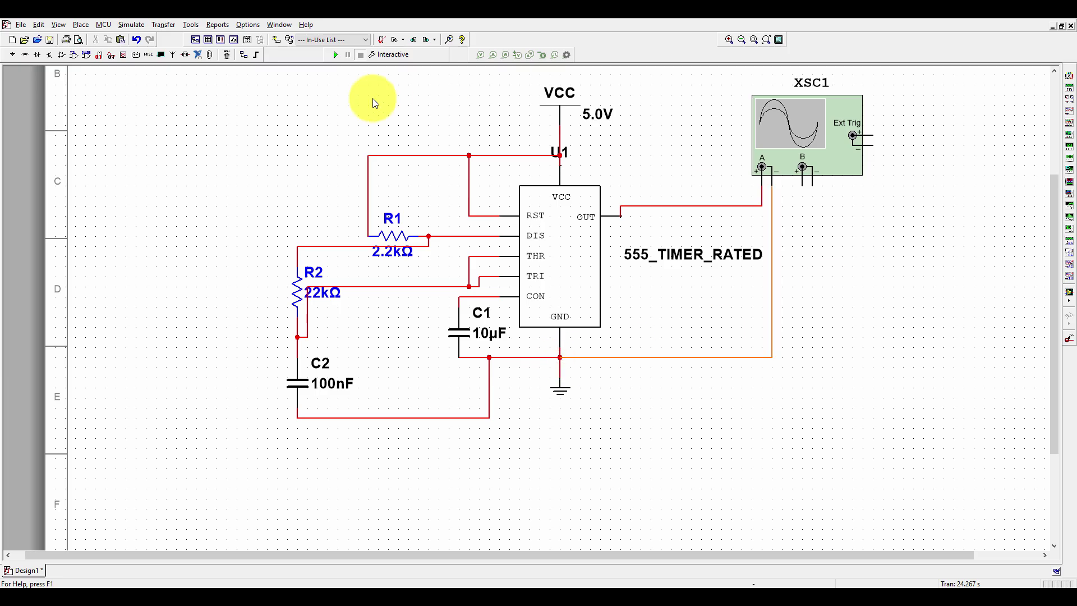
pyautogui.click(308, 147)
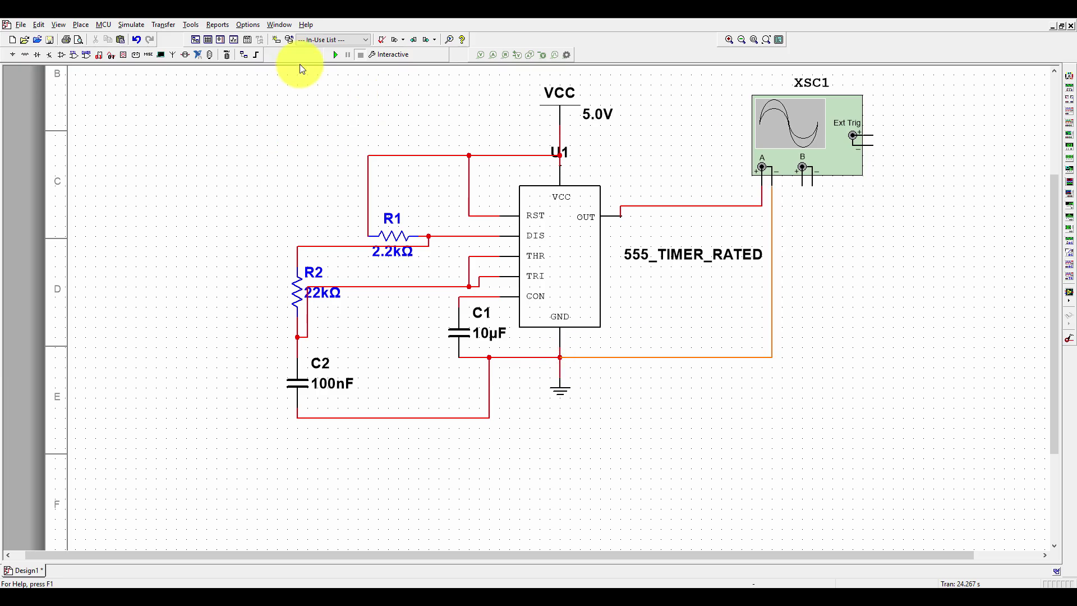
# Run the simulation, open the XSC1 display, widen it and drag it off the 555 timer
pyautogui.click(337, 55)
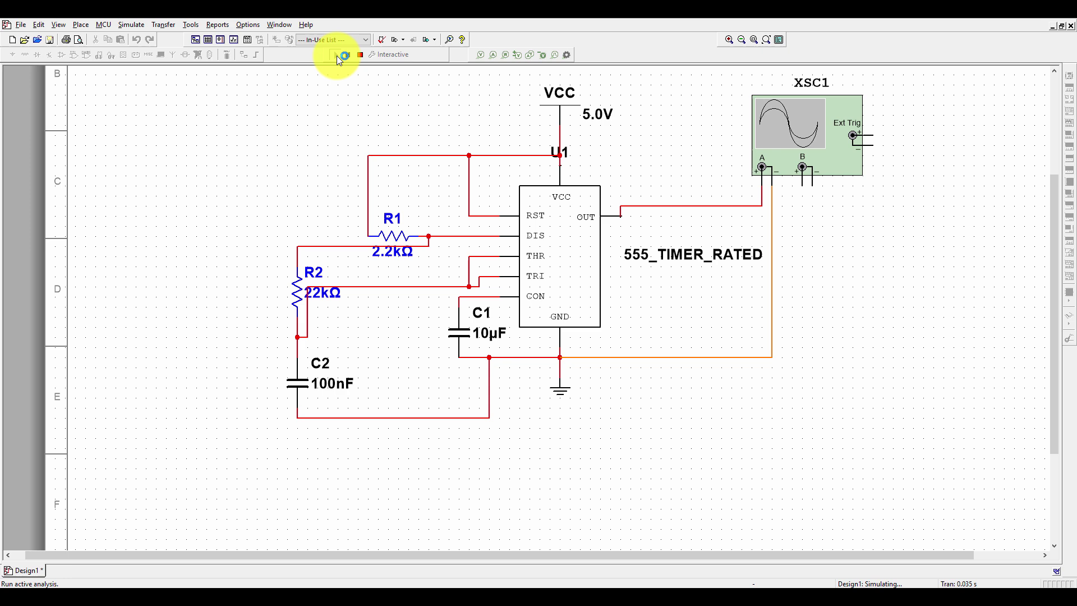
pyautogui.doubleClick(796, 141)
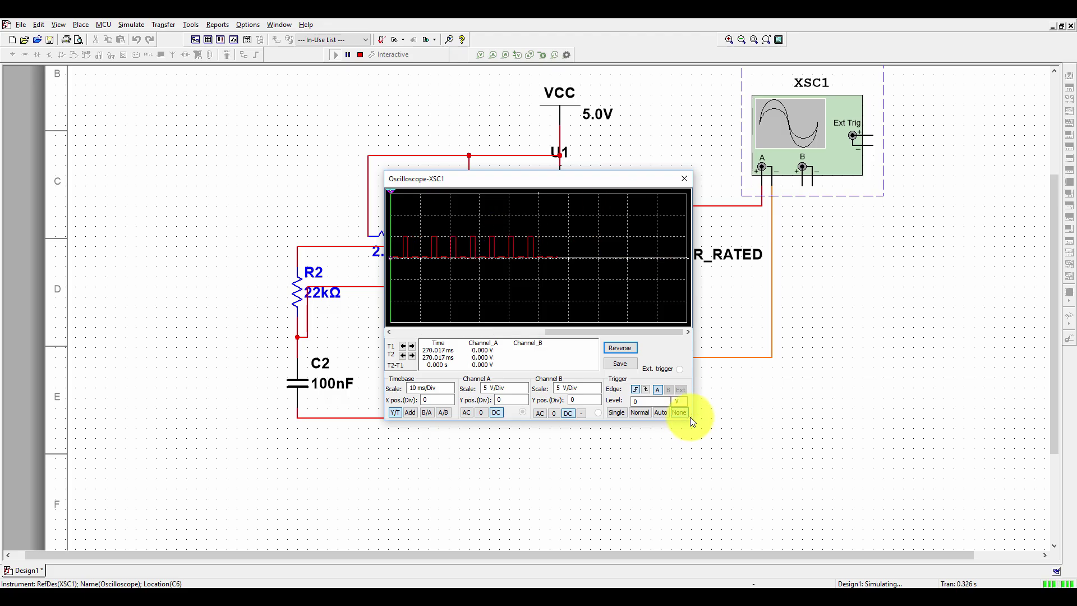
pyautogui.click(708, 435)
pyautogui.moveTo(694, 415); pyautogui.dragTo(925, 392)
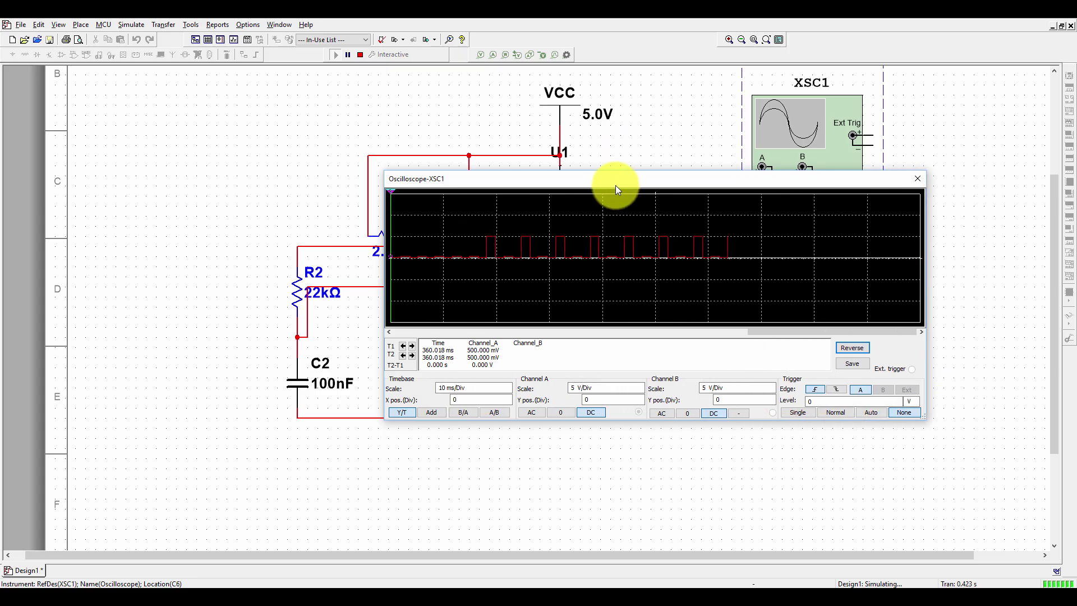
pyautogui.moveTo(615, 184)
pyautogui.mouseDown()
pyautogui.moveTo(564, 244)
pyautogui.moveTo(530, 258)
pyautogui.mouseUp()
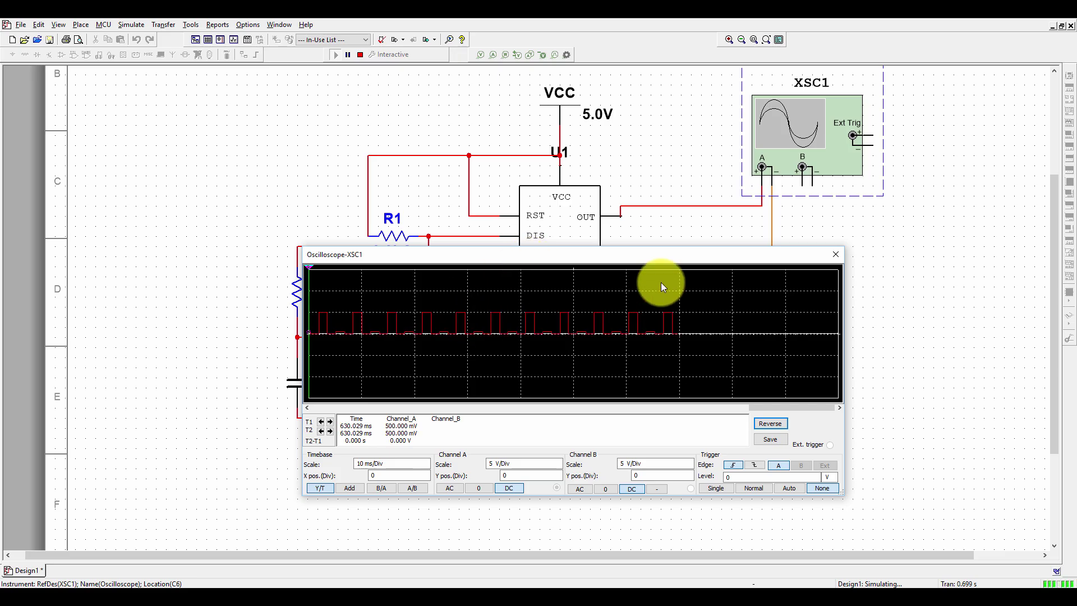
# Stop the simulation, move the scope aside, set C2 to 1nF and rerun
pyautogui.click(360, 55)
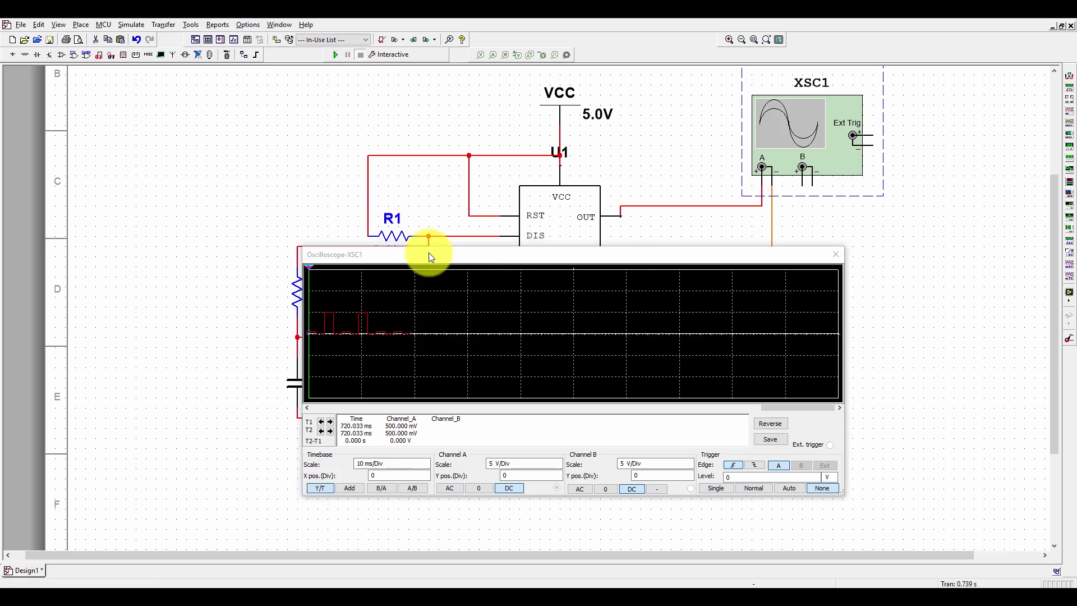
pyautogui.moveTo(434, 257); pyautogui.dragTo(459, 270)
pyautogui.moveTo(598, 282); pyautogui.dragTo(758, 289)
pyautogui.doubleClick(331, 381)
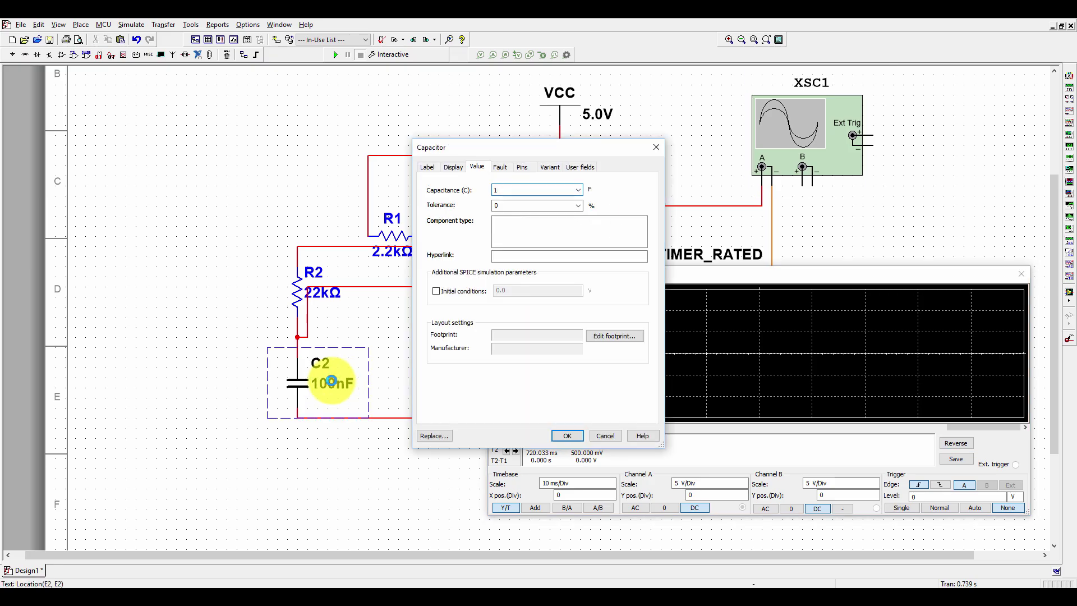
pyautogui.press('Return')
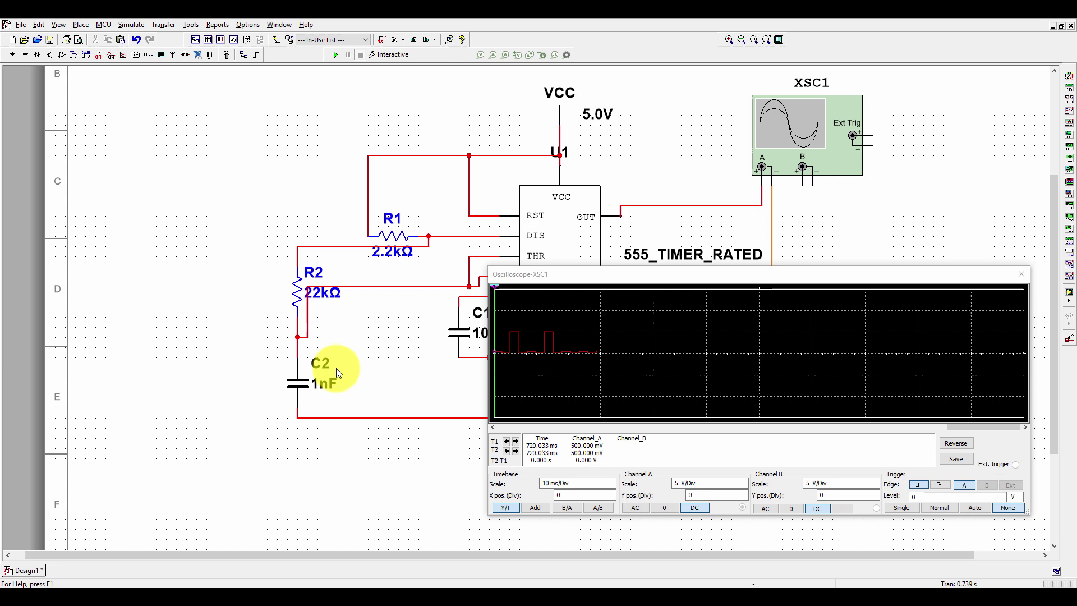
pyautogui.click(335, 54)
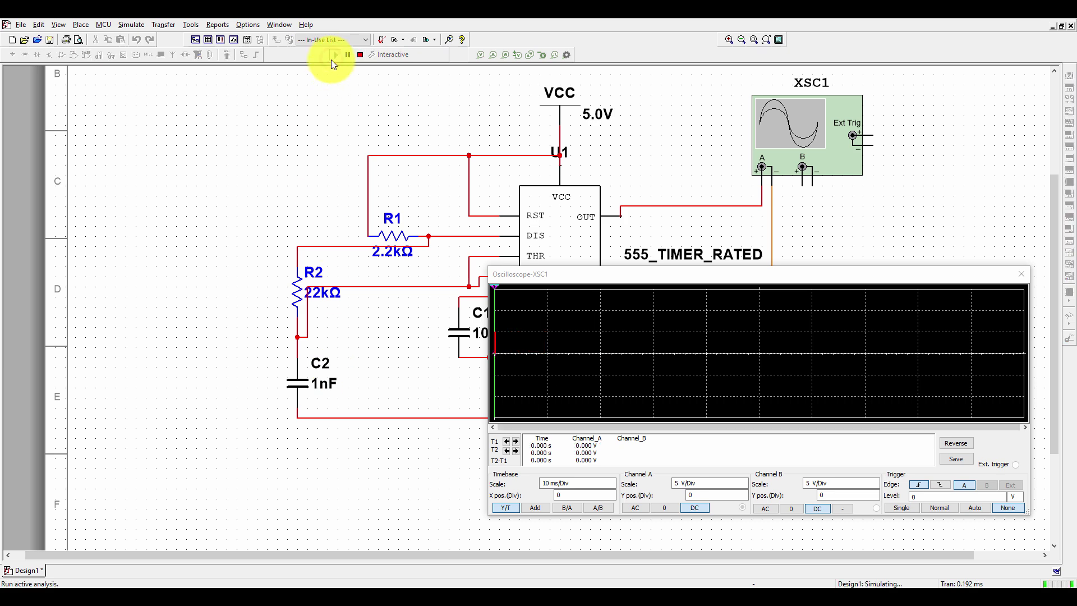
# Change C2 to 1µF, rerun the simulation, then stop it
pyautogui.click(320, 389)
pyautogui.doubleClick(320, 389)
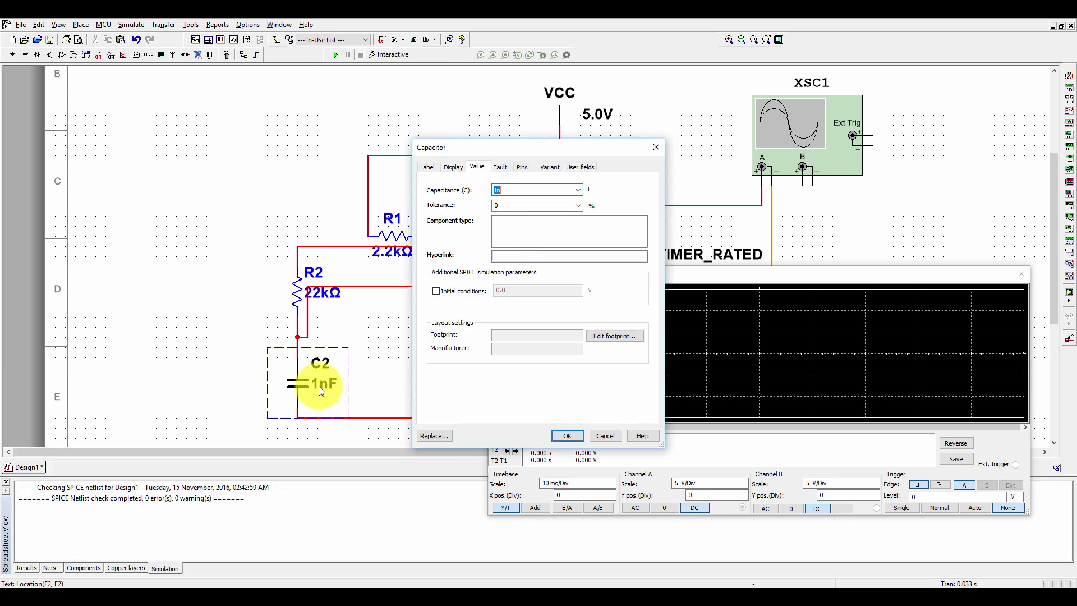
pyautogui.write('1u')
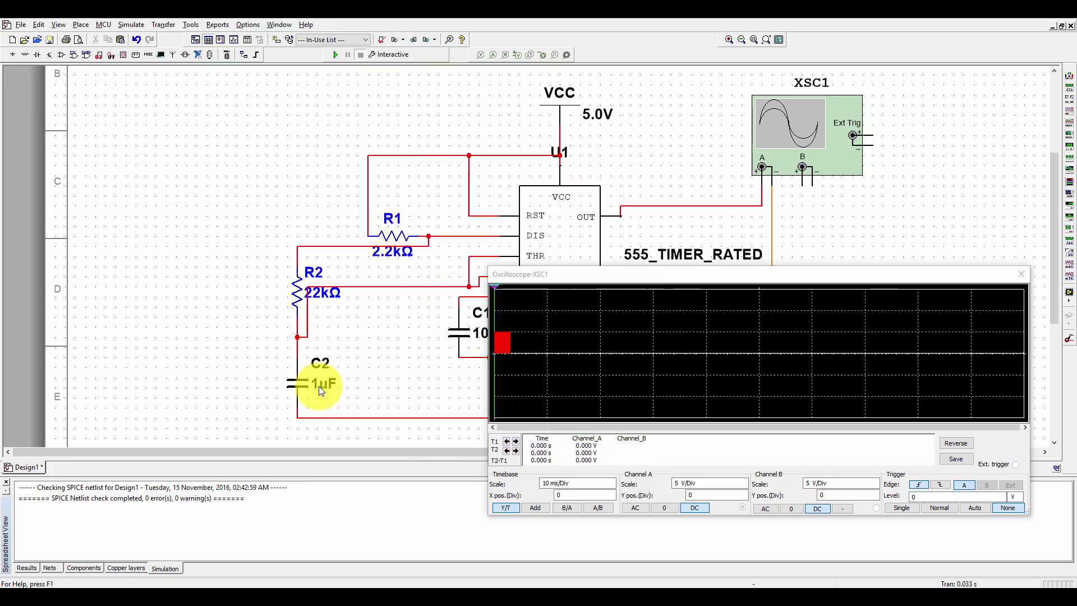
pyautogui.press('Return')
pyautogui.click(335, 56)
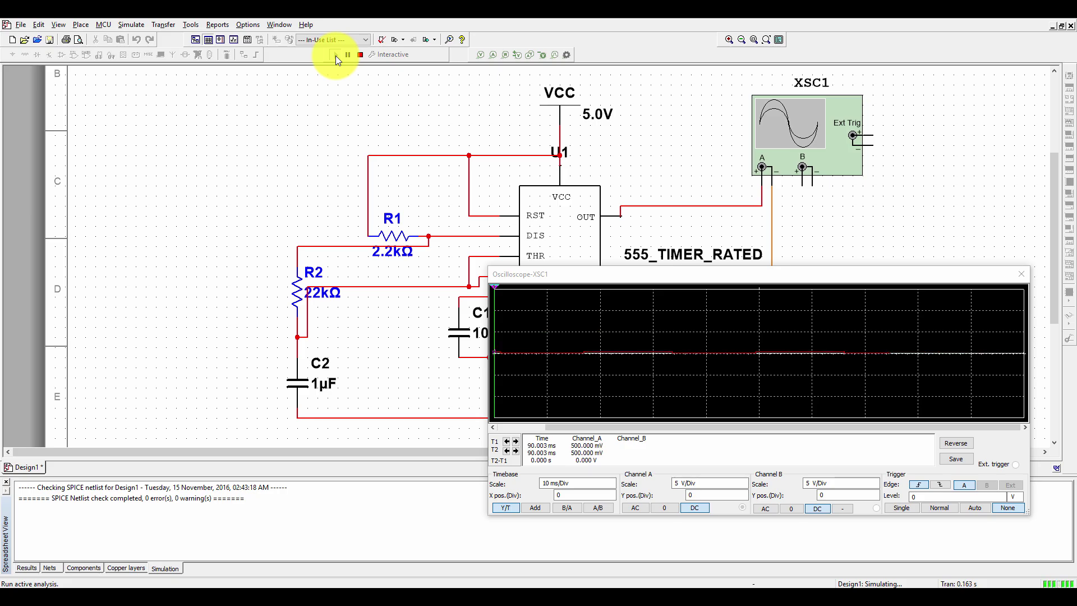
pyautogui.click(358, 57)
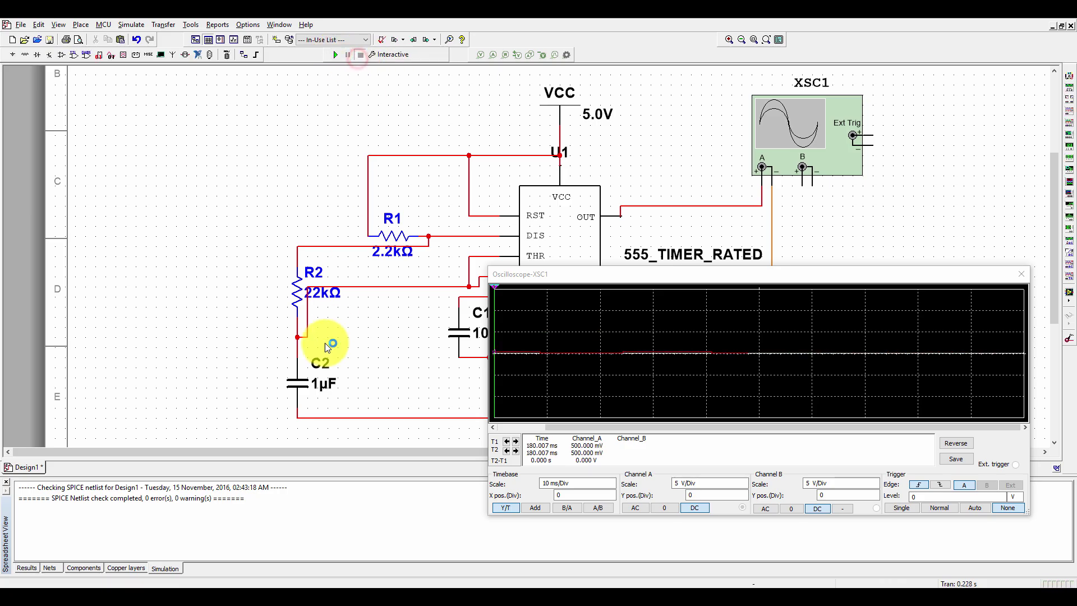
# Change C2's capacitance from 1µF to .1µF
pyautogui.click(325, 386)
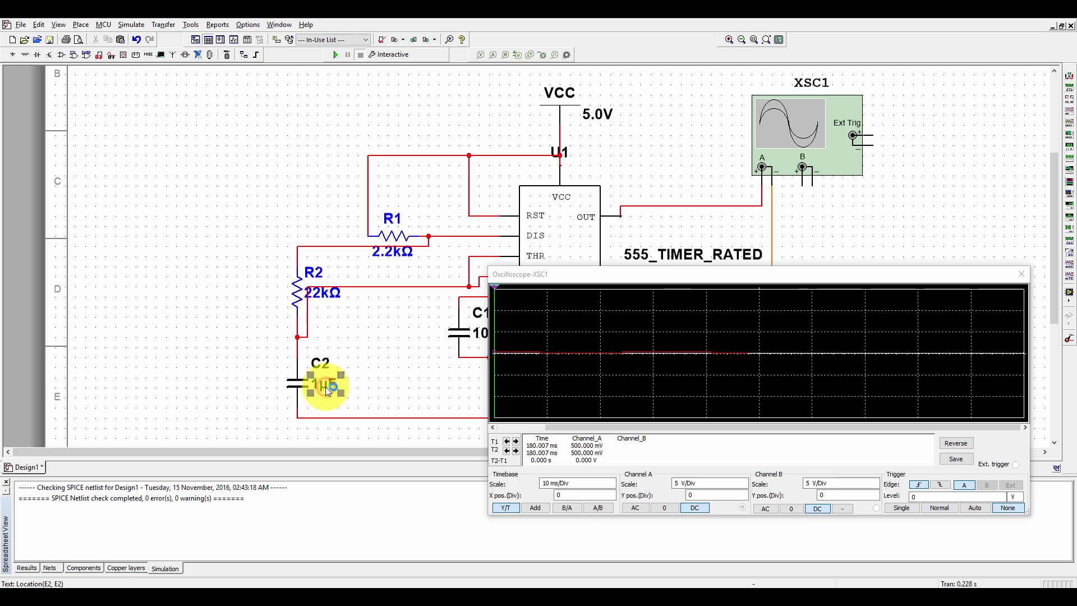
pyautogui.doubleClick(325, 386)
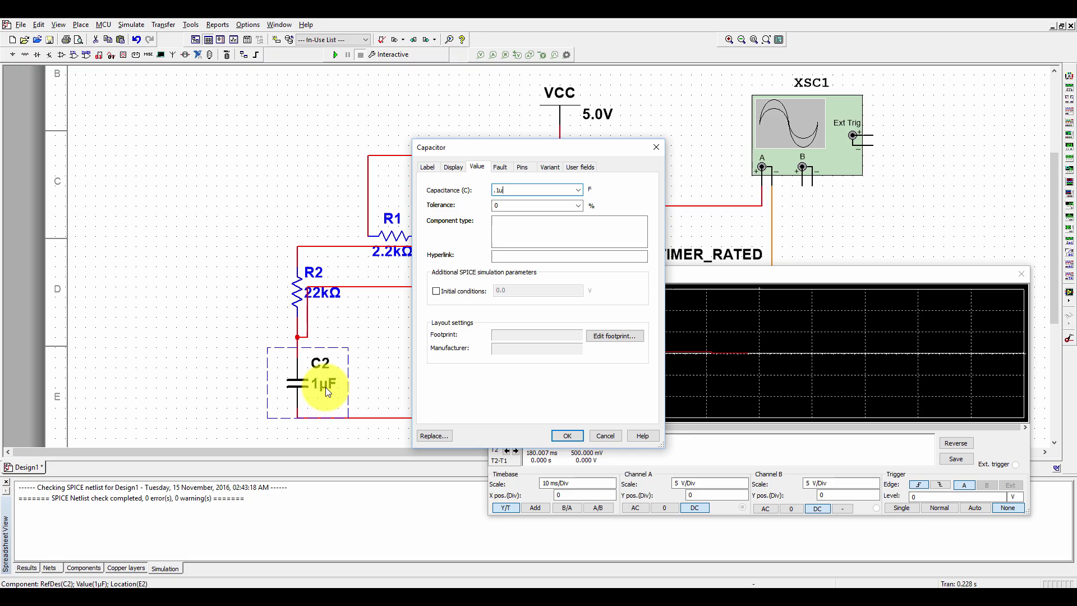
pyautogui.press('Return')
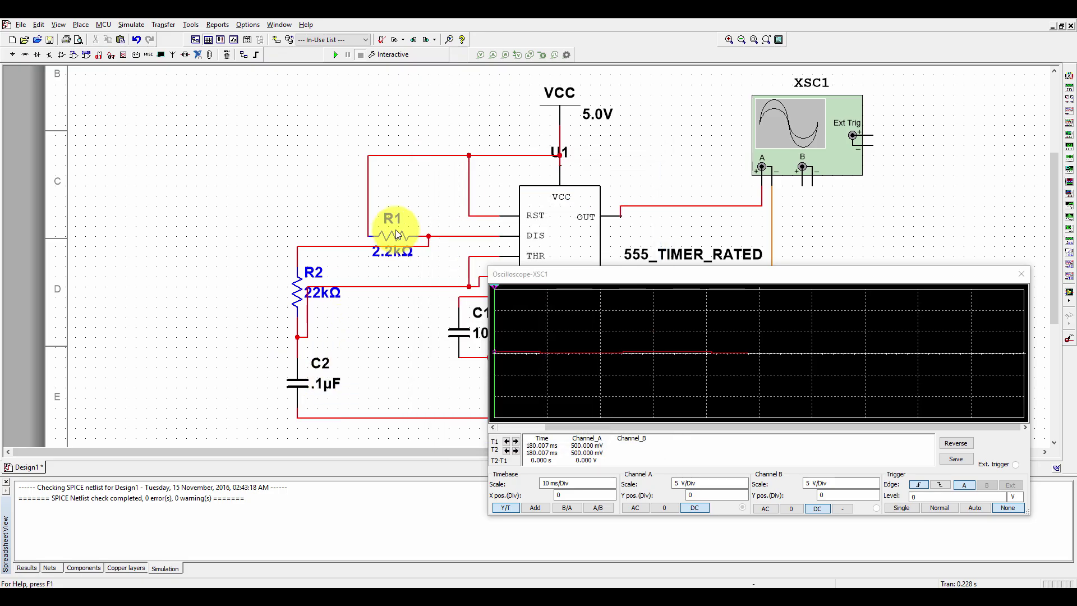
# Set R1 from 2.2kΩ to 10kΩ, rerun the simulation, then stop it
pyautogui.click(386, 254)
pyautogui.doubleClick(386, 255)
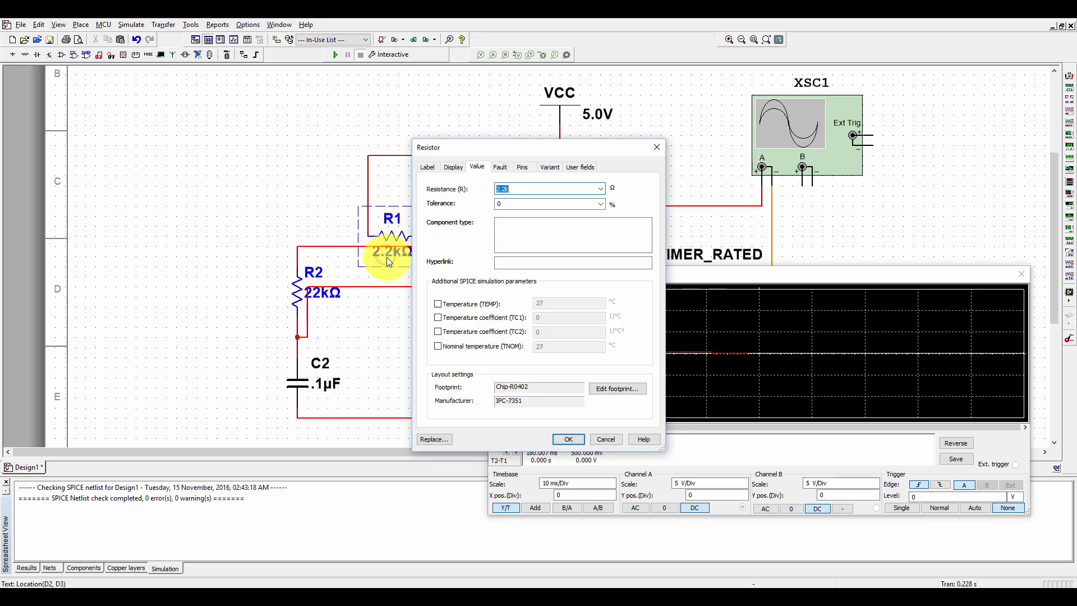
pyautogui.write('10k')
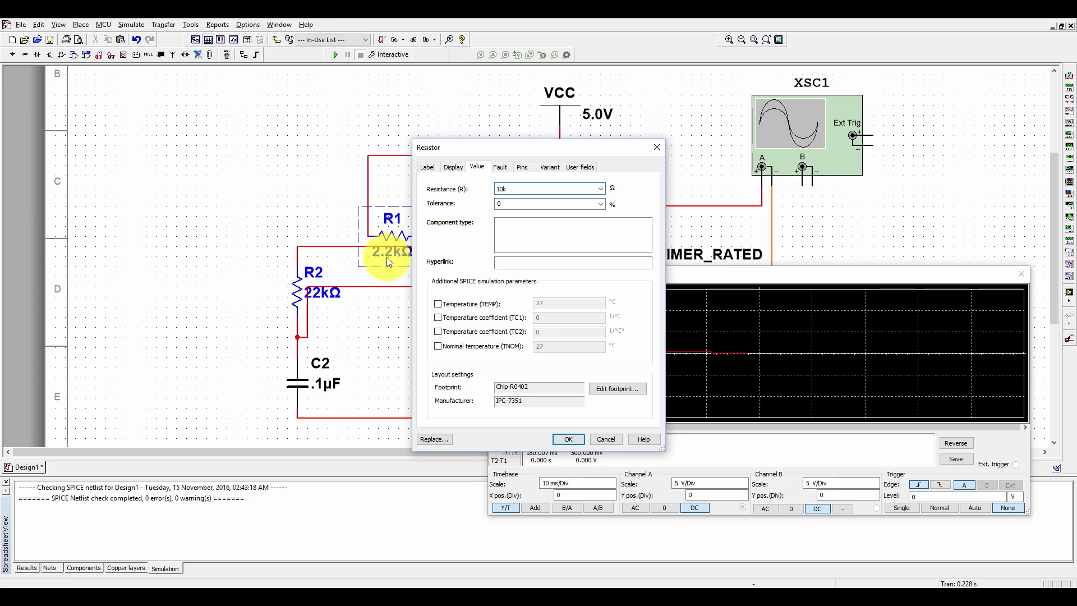
pyautogui.press('Return')
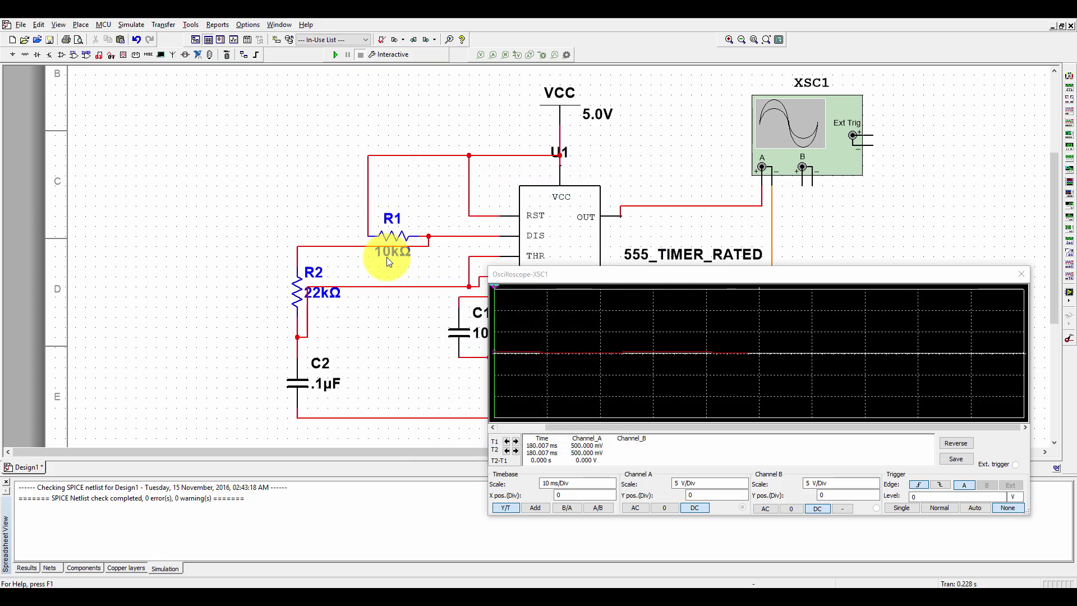
pyautogui.click(336, 54)
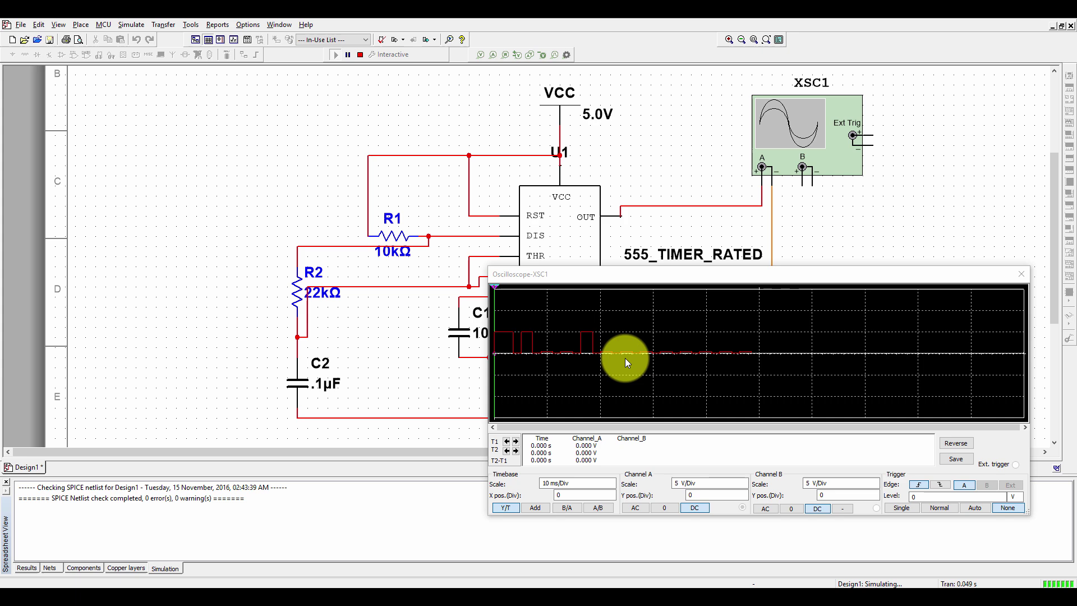
pyautogui.click(357, 55)
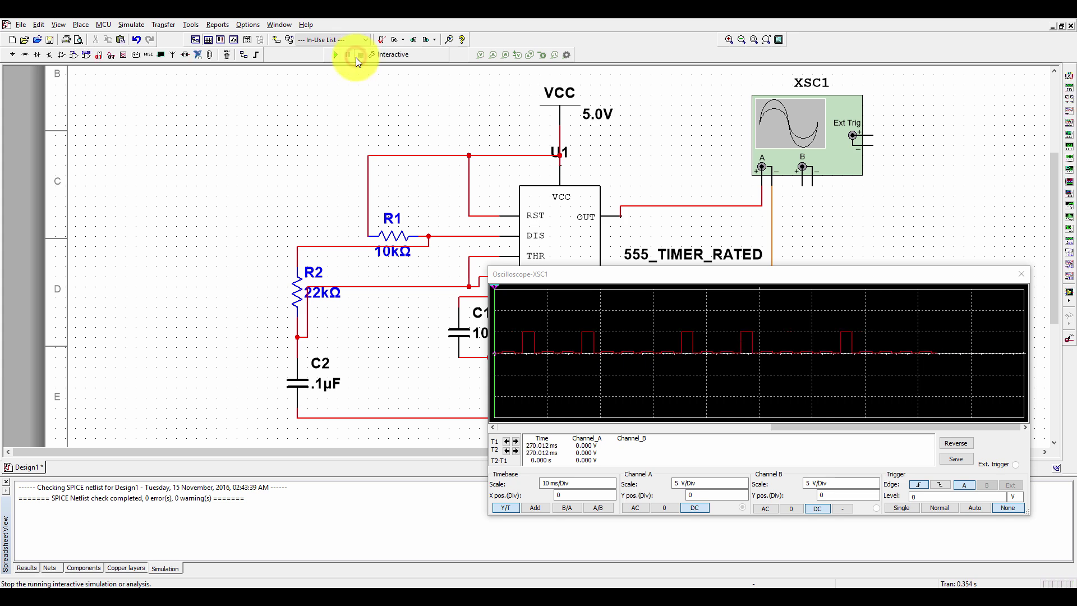
# Set C2 to 10nF and run the simulation again
pyautogui.click(327, 386)
pyautogui.doubleClick(327, 386)
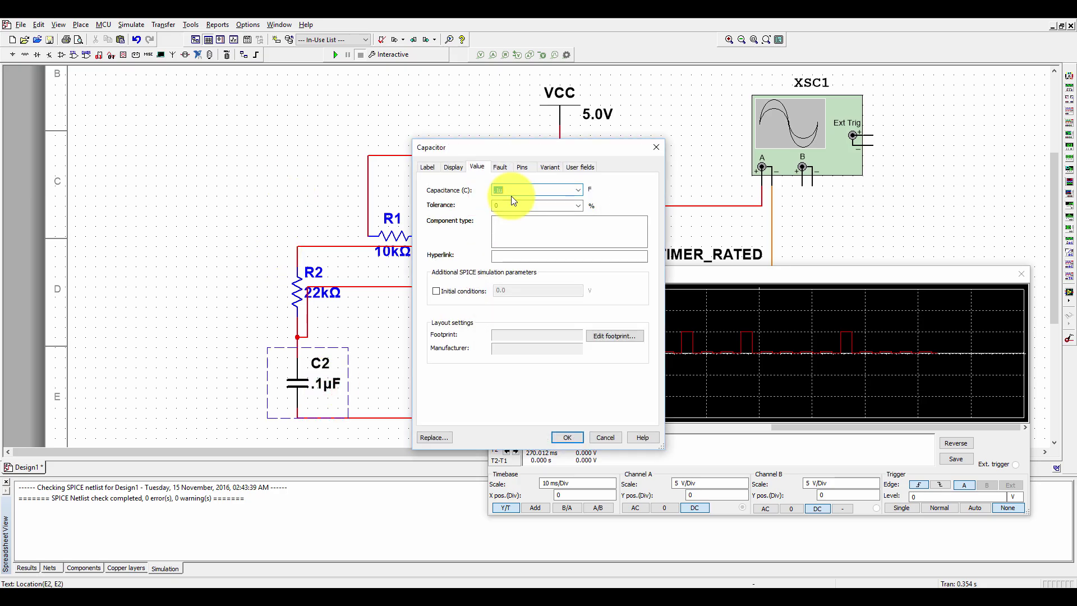
pyautogui.write('10n')
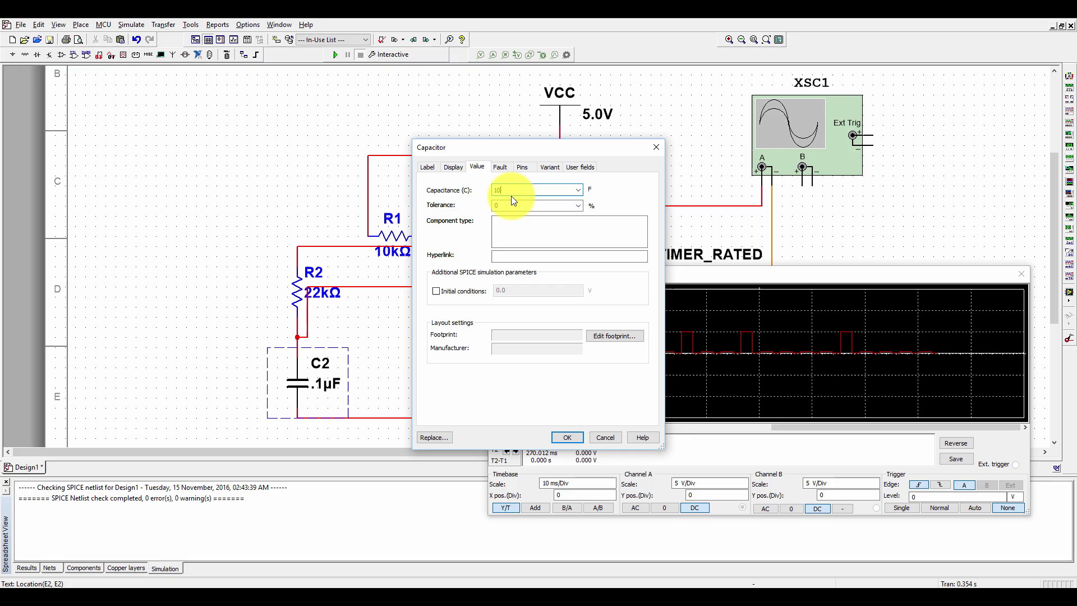
pyautogui.press('Return')
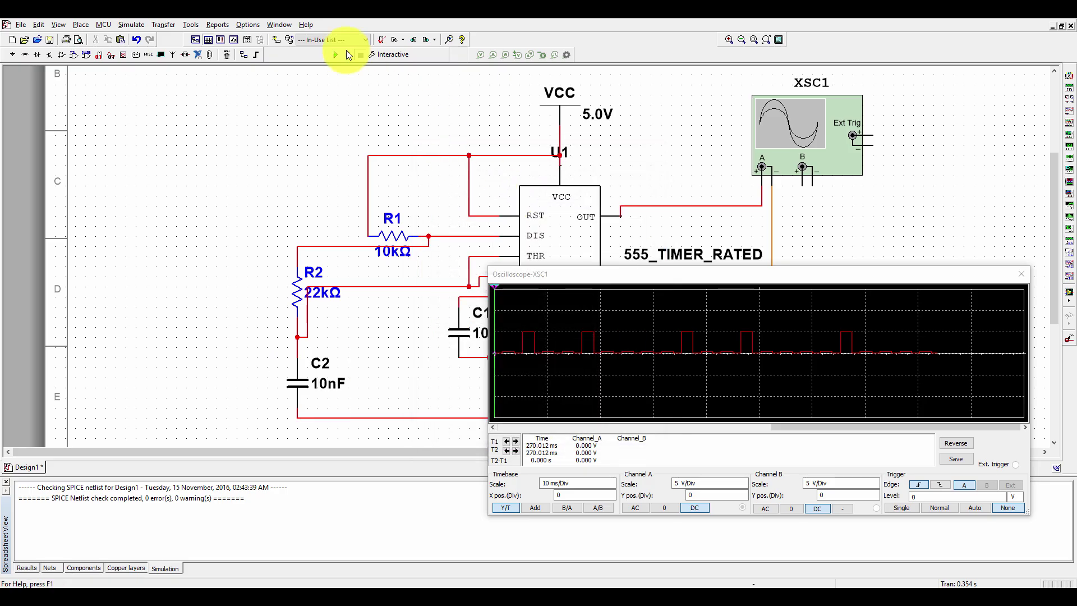
pyautogui.click(335, 55)
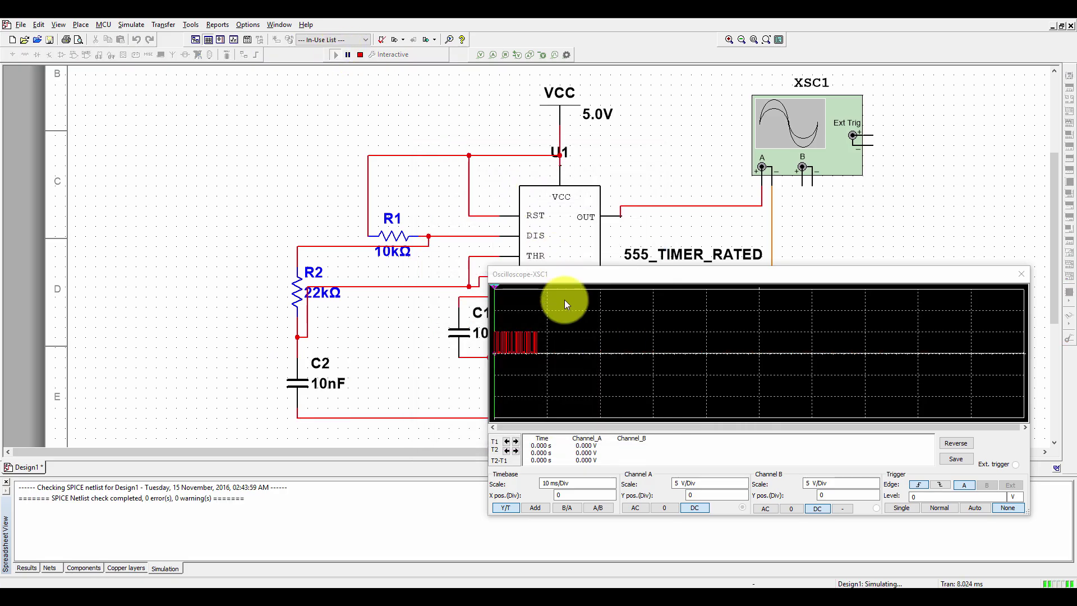
# Step the oscilloscope timebase down to 500 us/Div, then back to 1 ms/Div
pyautogui.click(612, 484)
pyautogui.click(612, 485)
pyautogui.click(612, 486)
pyautogui.click(612, 486)
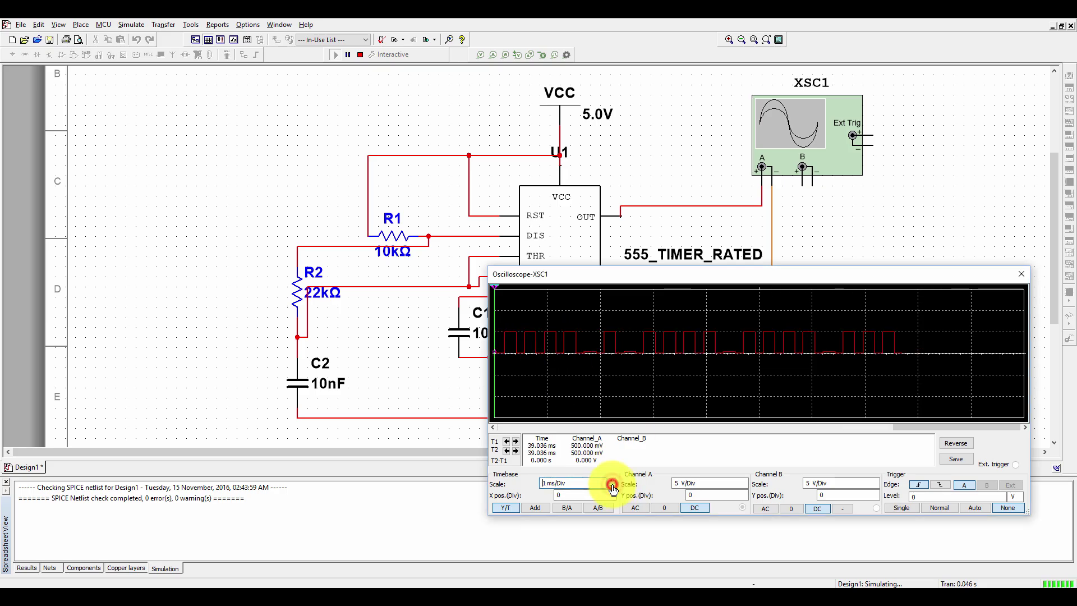
pyautogui.click(612, 486)
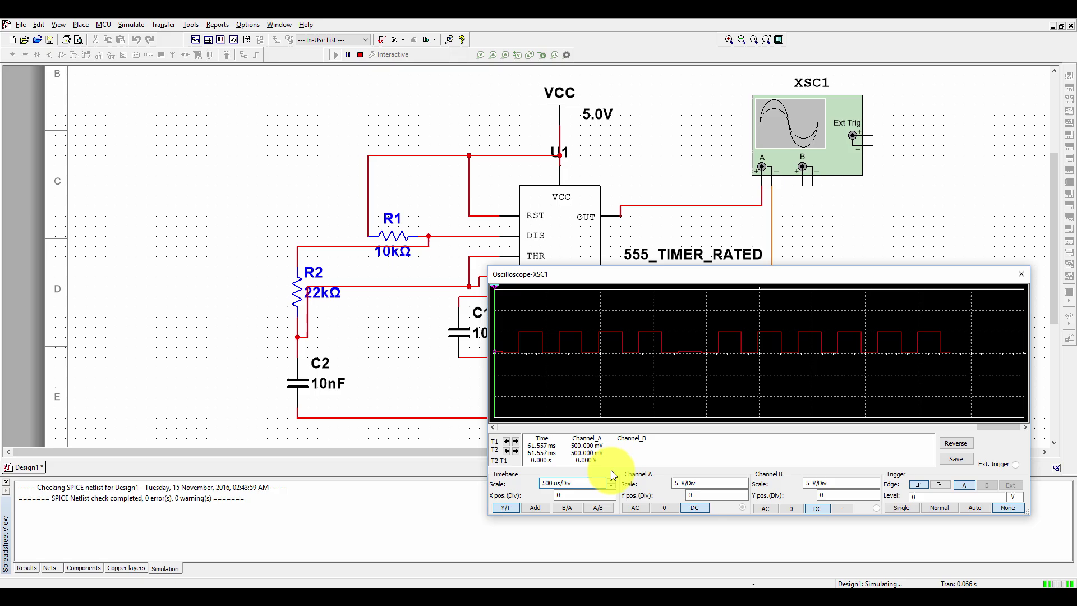
pyautogui.click(612, 484)
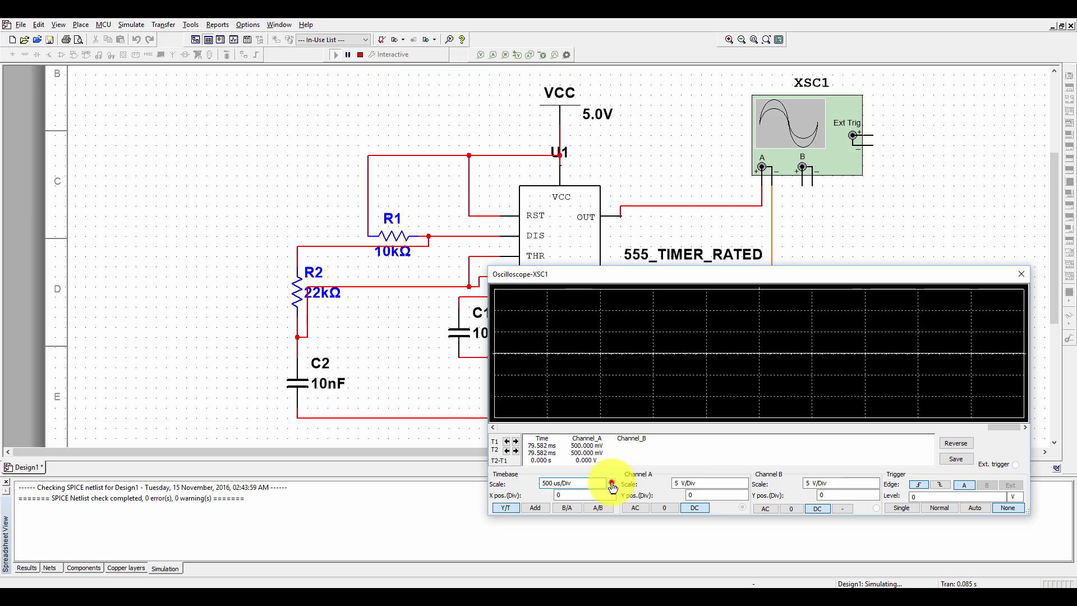